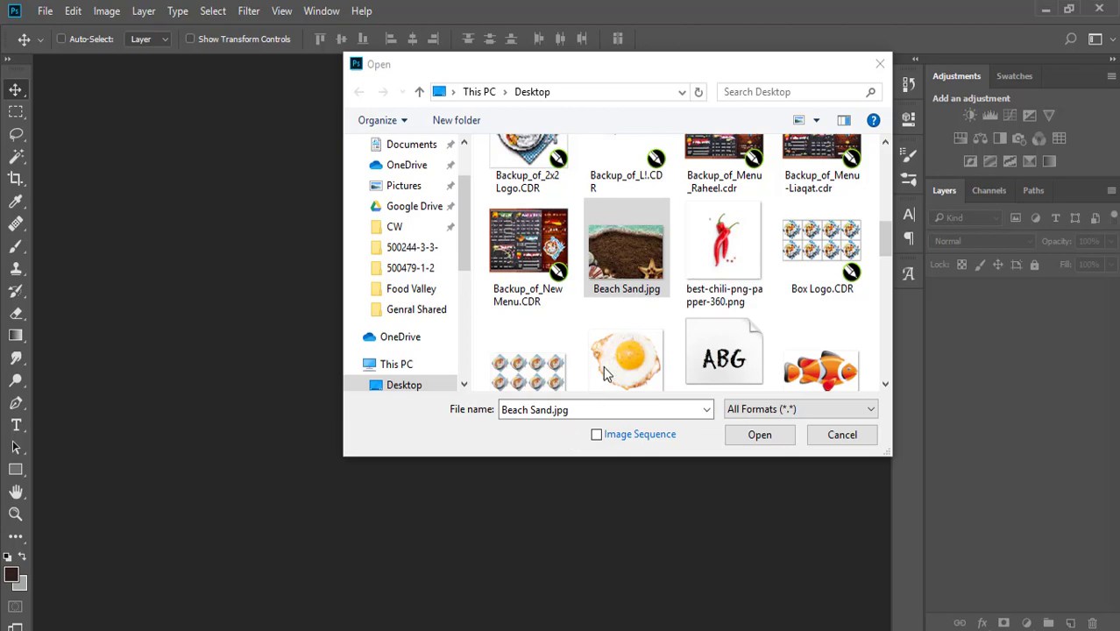
Step: Open the Beach Sand.jpg photo from the Desktop folder
{"action": "double_click", "coordinate": [637, 261]}
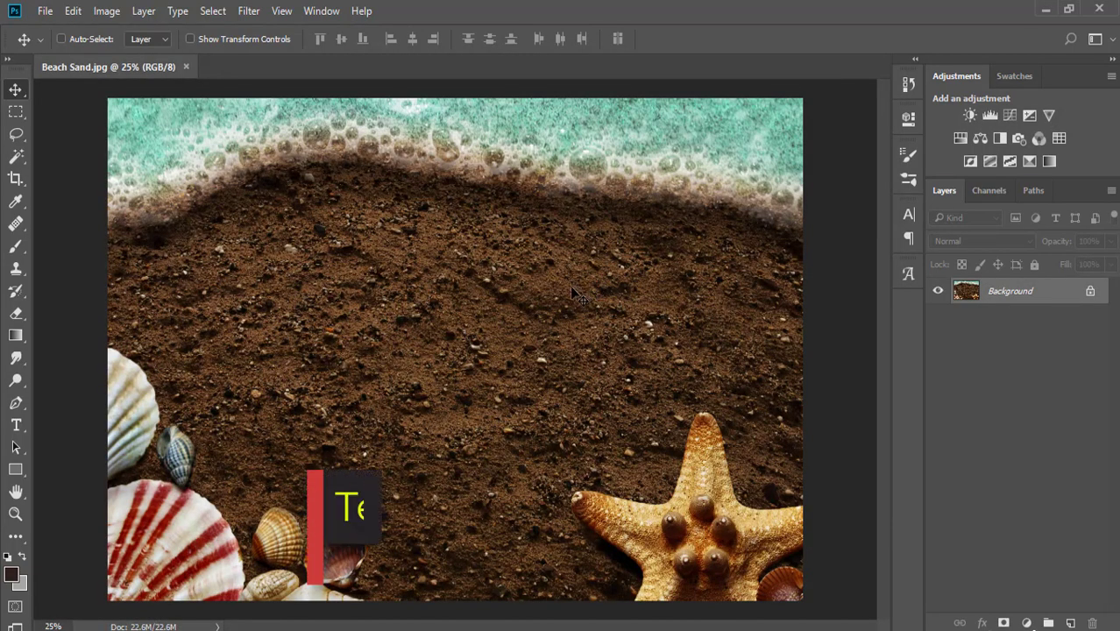
{"action": "key", "text": "ctrl+j"}
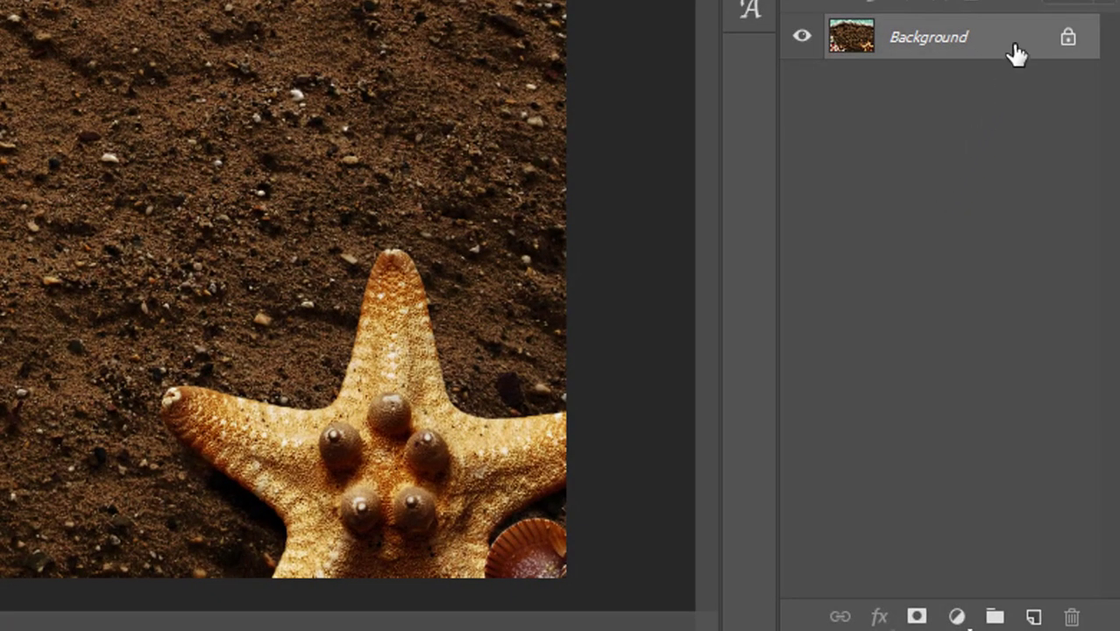
Step: Duplicate the Background layer and type SAND in the Anja Eliane accent font
{"action": "left_click_drag", "start_coordinate": [1015, 50], "coordinate": [1034, 615]}
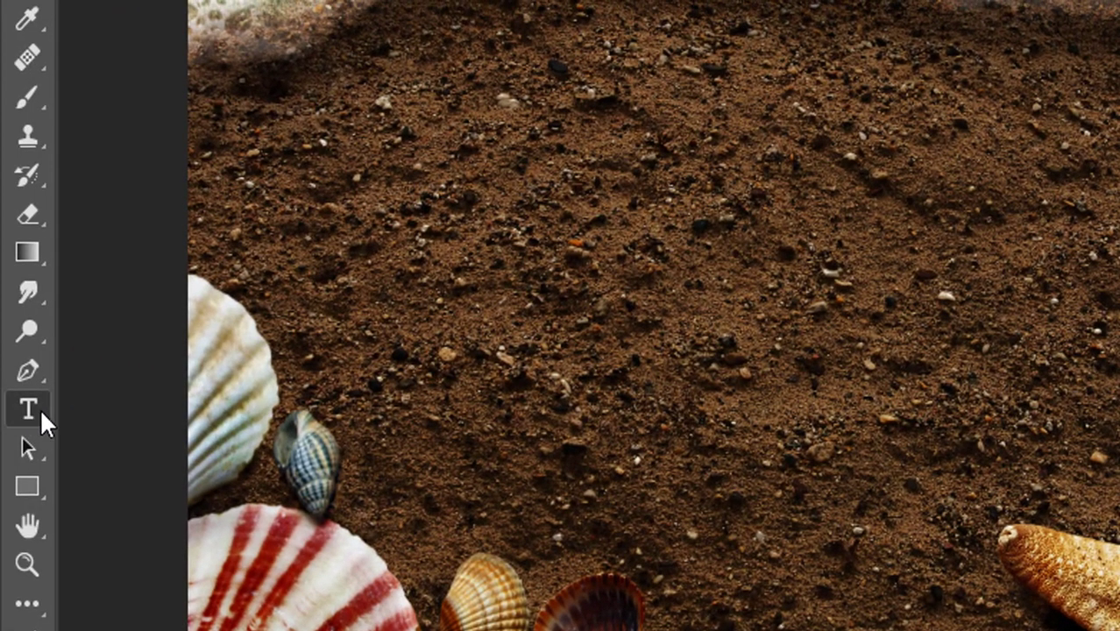
{"action": "left_click", "coordinate": [40, 408]}
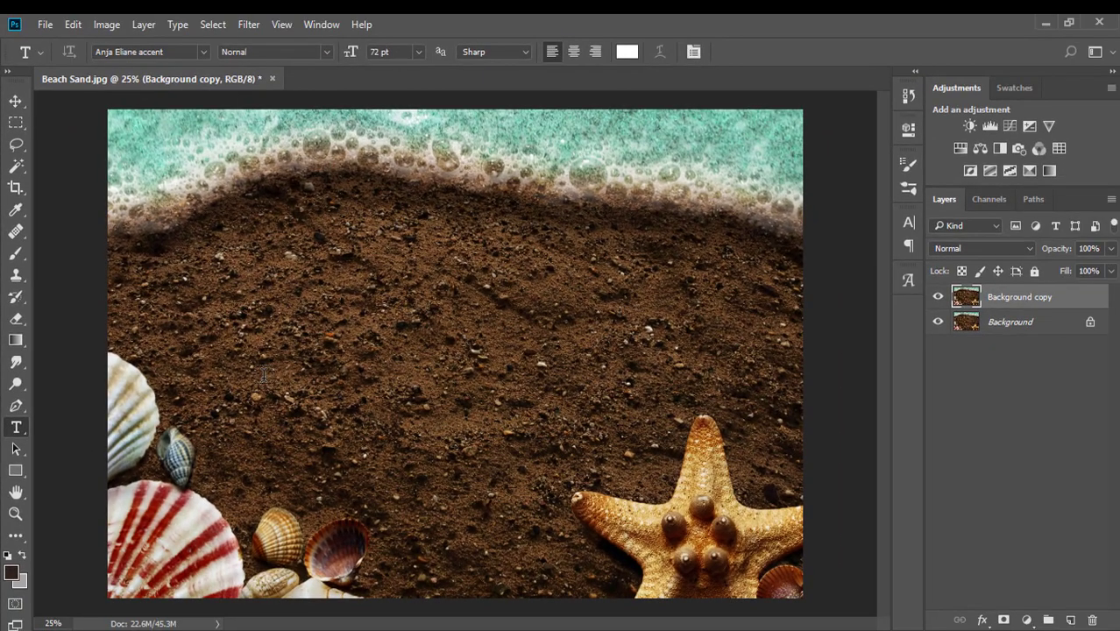
{"action": "left_click", "coordinate": [274, 373]}
{"action": "left_click", "coordinate": [211, 33]}
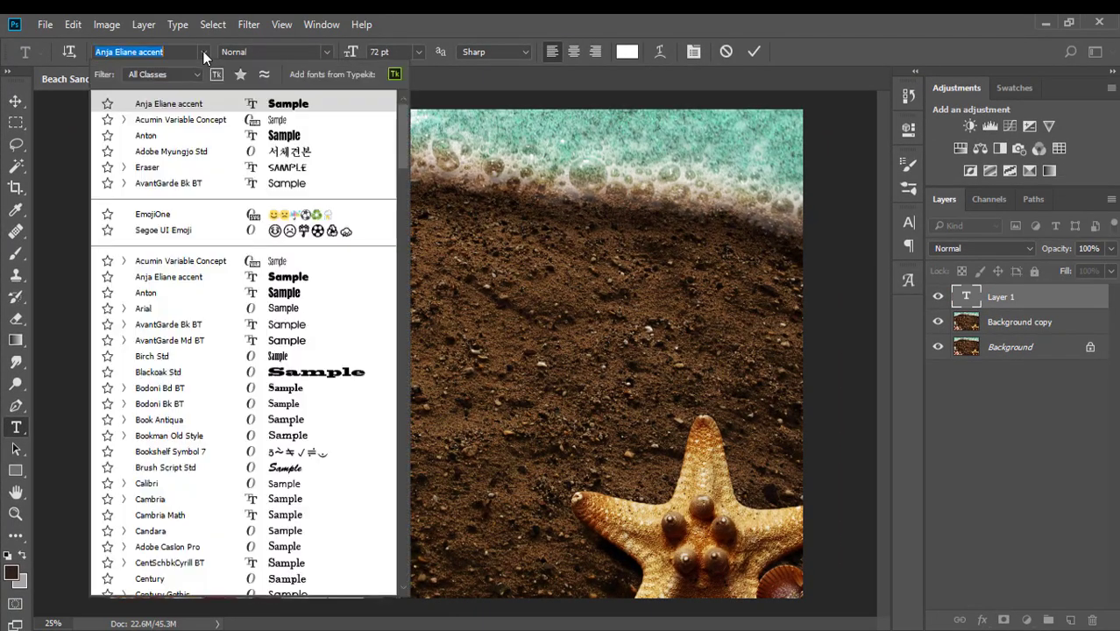
{"action": "left_click", "coordinate": [171, 277]}
{"action": "type", "text": "SAND"}
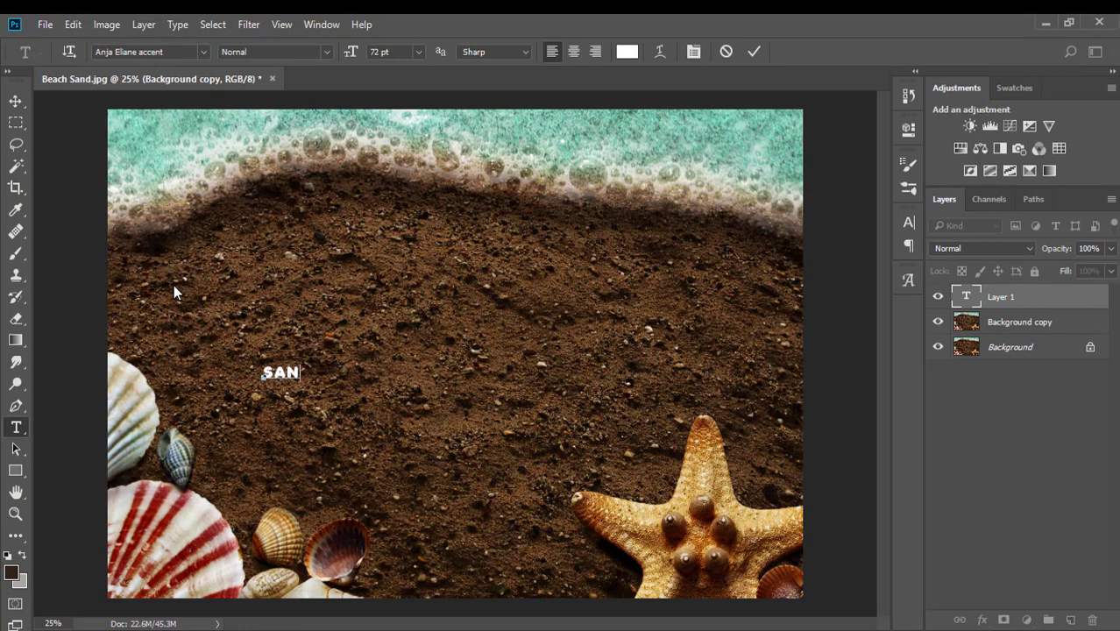
Step: Commit the SAND text and scale it up hugely across the sand
{"action": "left_click", "coordinate": [16, 101]}
{"action": "key", "text": "ctrl+t"}
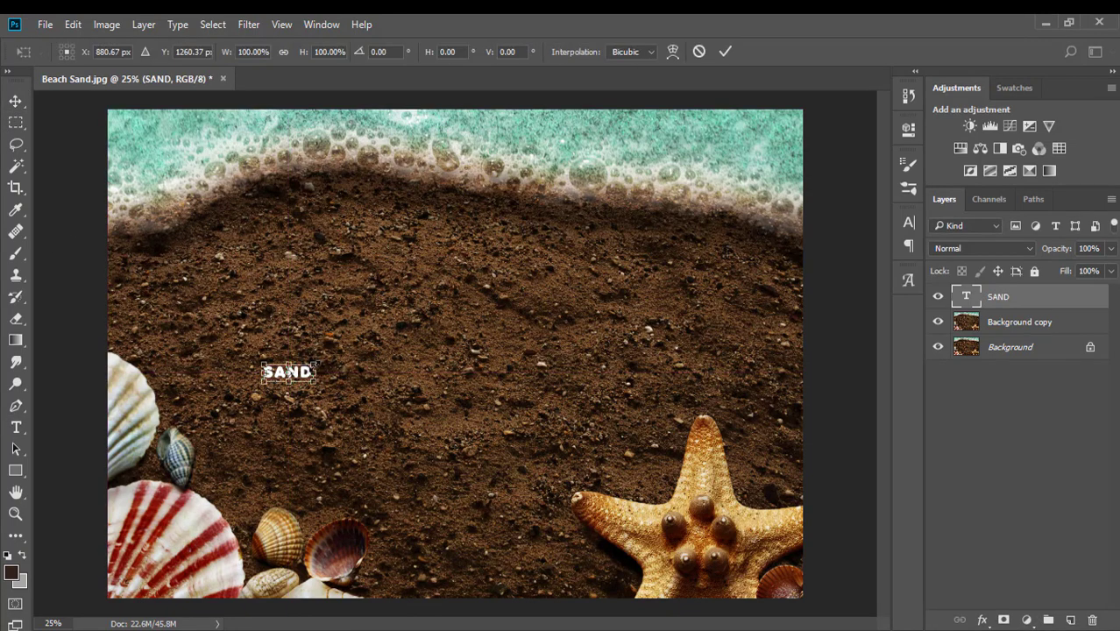
{"action": "left_click_drag", "start_coordinate": [313, 365], "coordinate": [732, 203]}
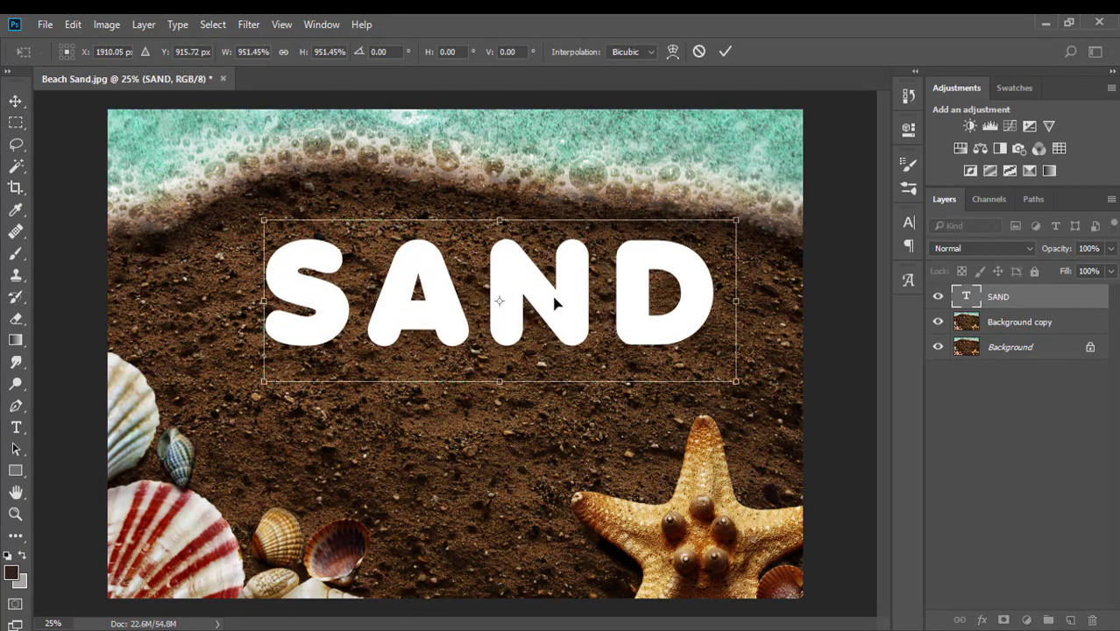
{"action": "left_click_drag", "start_coordinate": [551, 291], "coordinate": [514, 318]}
{"action": "left_click_drag", "start_coordinate": [701, 246], "coordinate": [742, 230]}
Step: Apply the resize, set SAND's tracking to 100, and shift the text right
{"action": "double_click", "coordinate": [625, 325]}
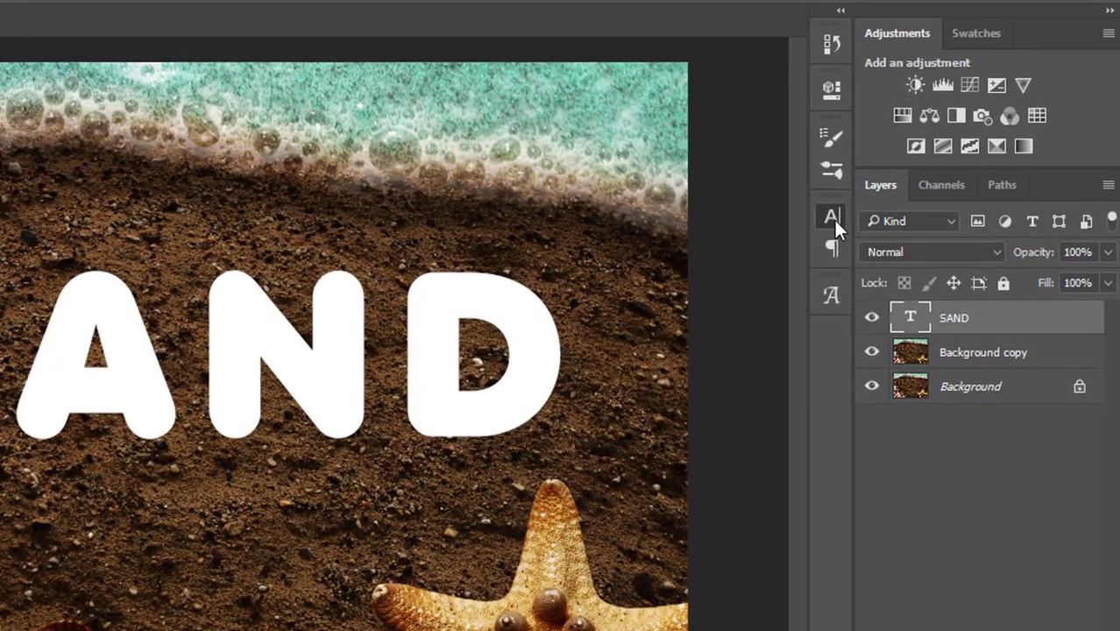
{"action": "left_click", "coordinate": [856, 219]}
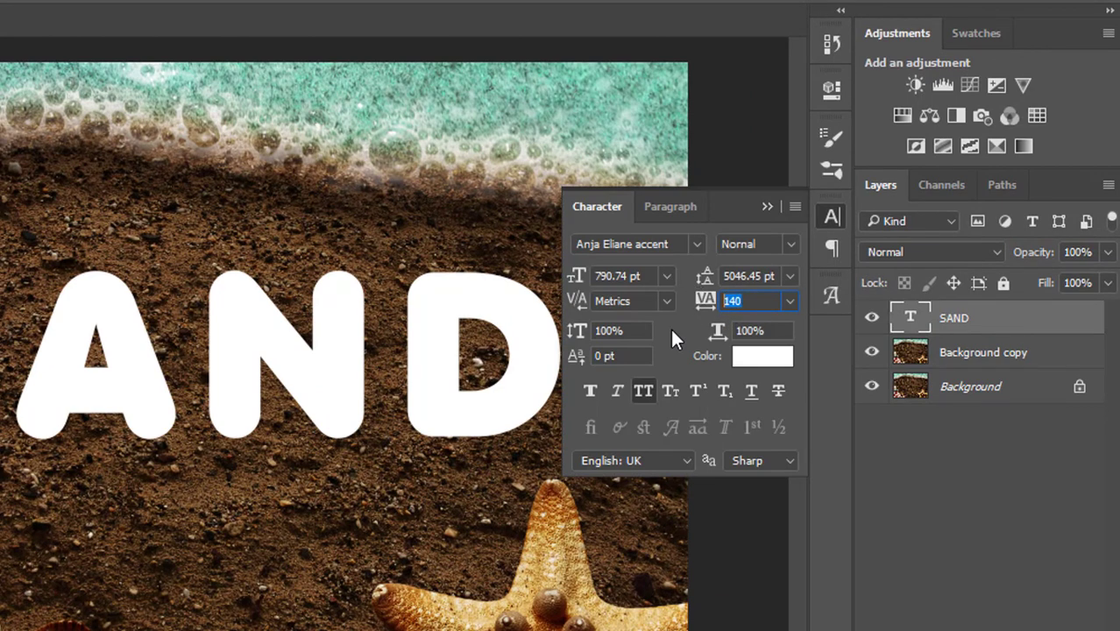
{"action": "type", "text": "100"}
{"action": "key", "text": "Return"}
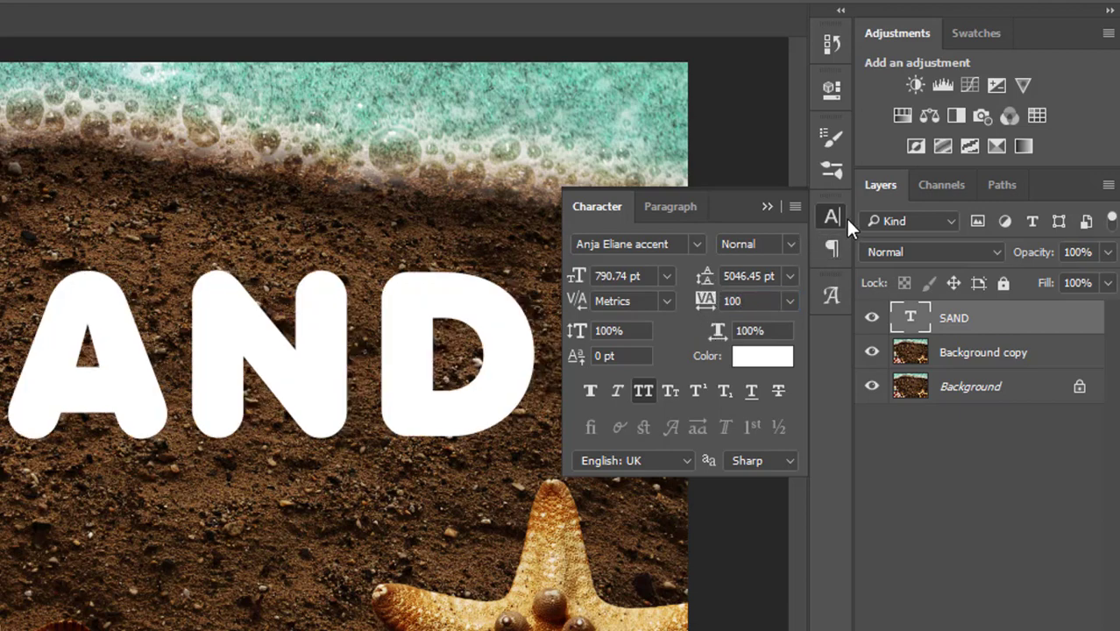
{"action": "left_click", "coordinate": [832, 216]}
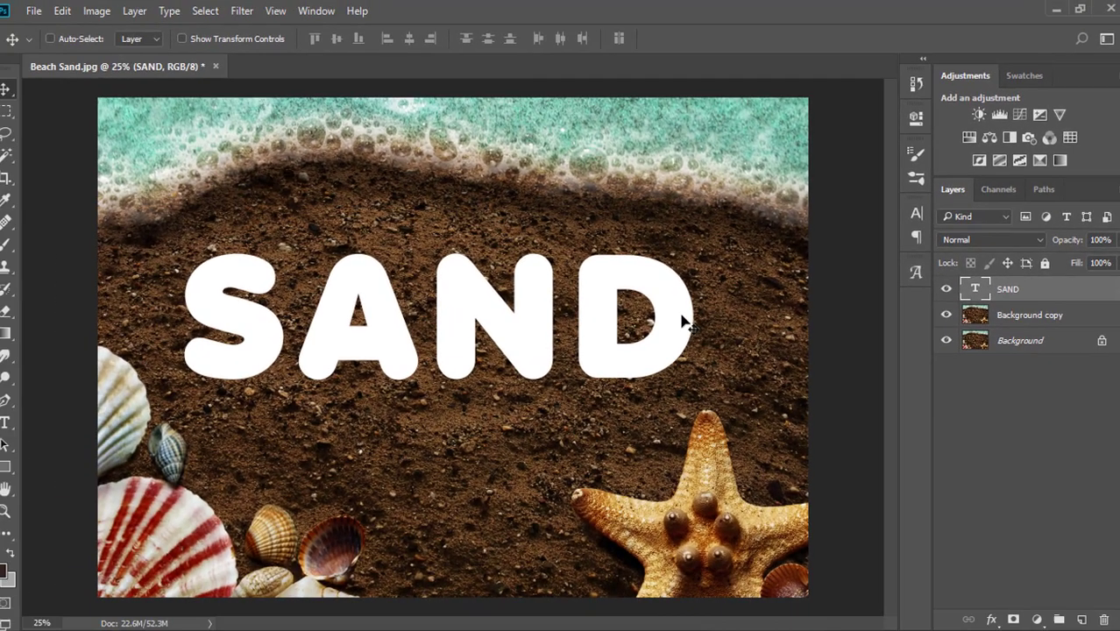
{"action": "left_click_drag", "start_coordinate": [518, 356], "coordinate": [543, 360]}
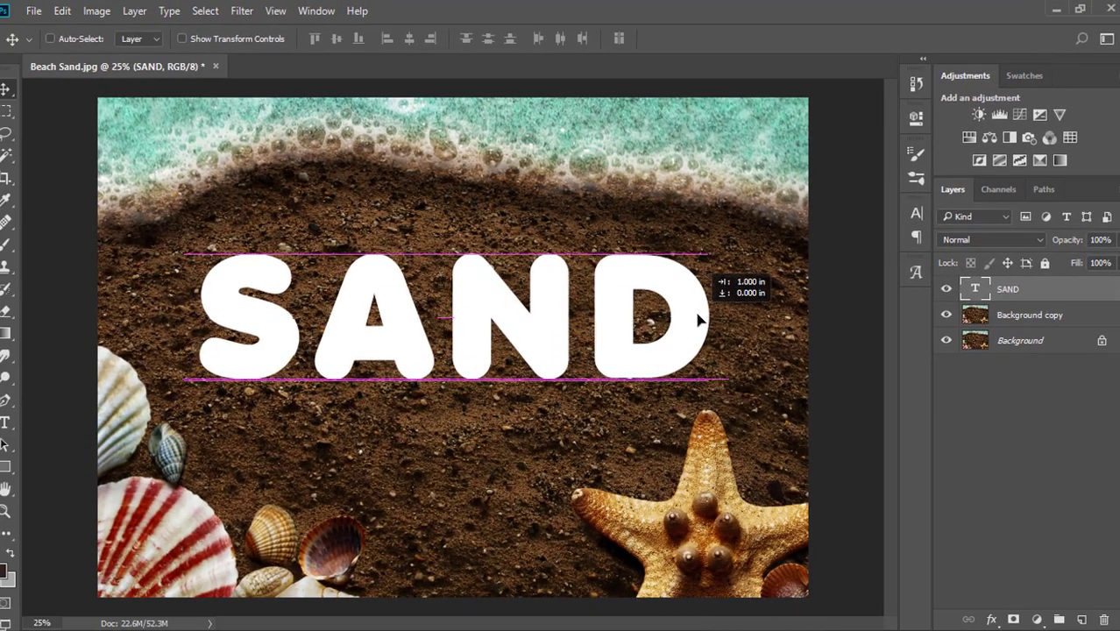
{"action": "left_click_drag", "start_coordinate": [701, 321], "coordinate": [707, 320]}
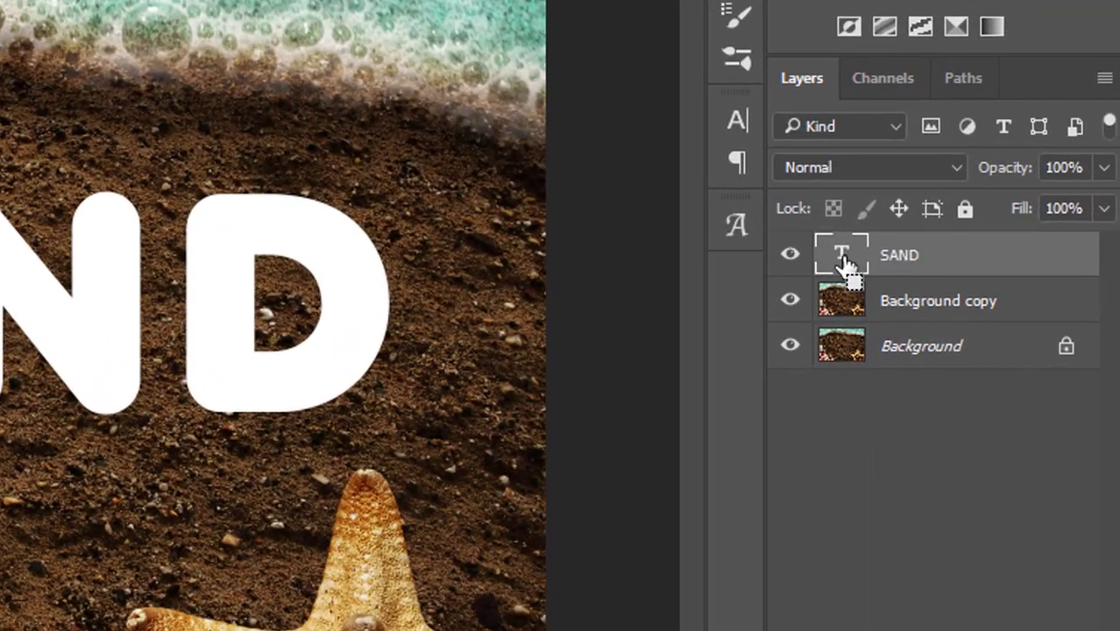
Step: On Background copy, load the SAND letters as a selection and hide the text layer
{"action": "key", "text": "alt+bracketleft"}
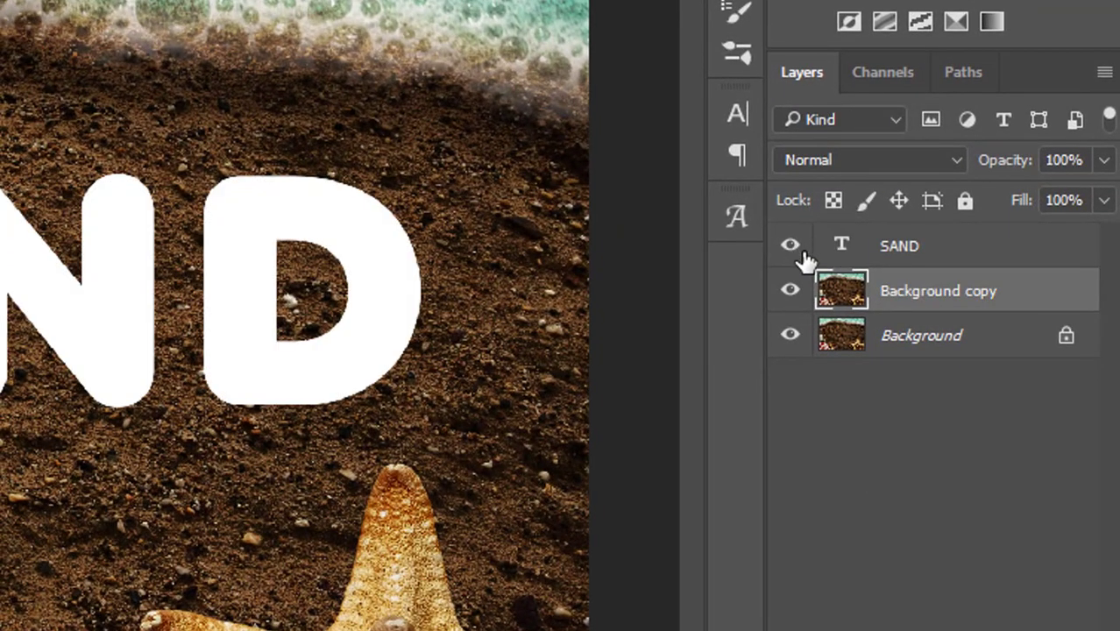
{"action": "left_click_drag", "start_coordinate": [846, 252], "coordinate": [850, 259]}
{"action": "left_click", "coordinate": [846, 253], "text": "ctrl"}
{"action": "key", "text": "ctrl+d"}
{"action": "left_click", "coordinate": [840, 250], "text": "ctrl"}
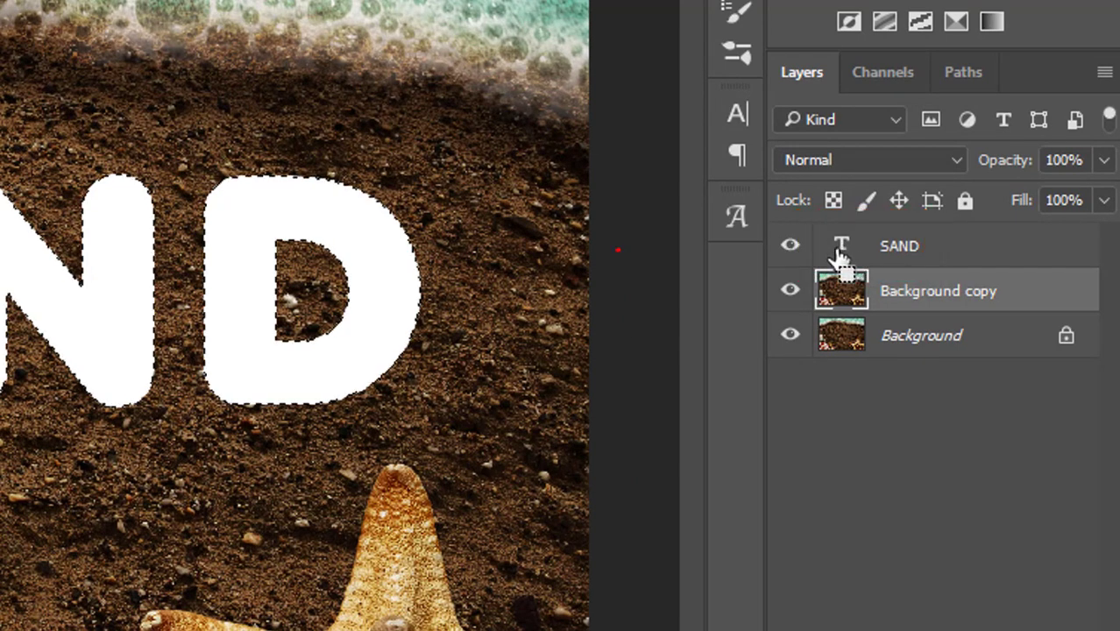
{"action": "left_click", "coordinate": [790, 245]}
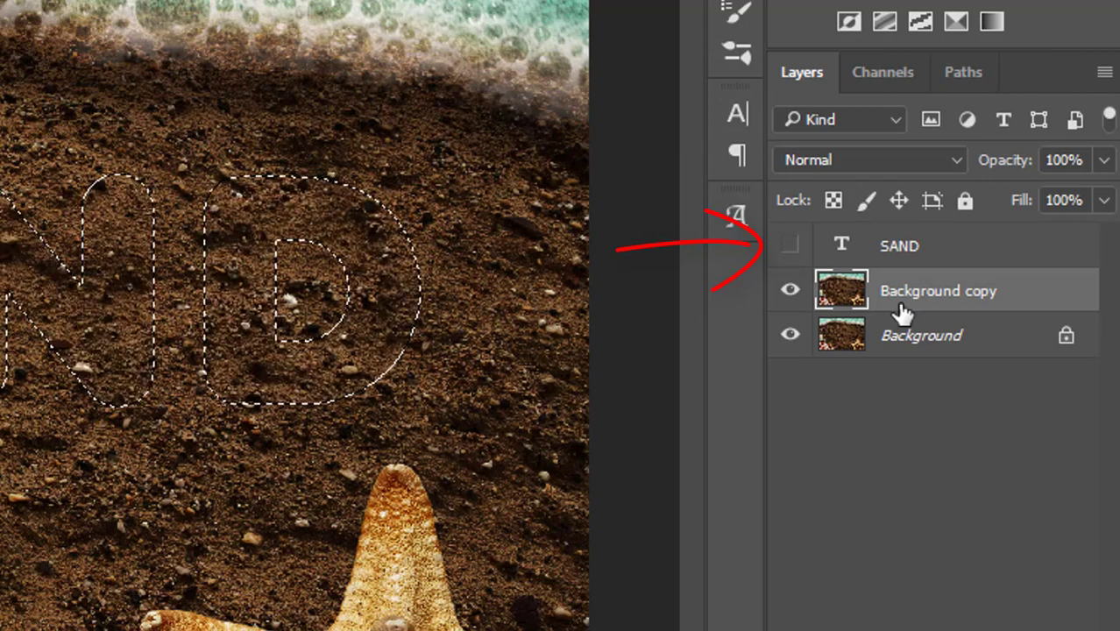
{"action": "scroll", "coordinate": [370, 320], "scroll_direction": "up", "scroll_amount": 1}
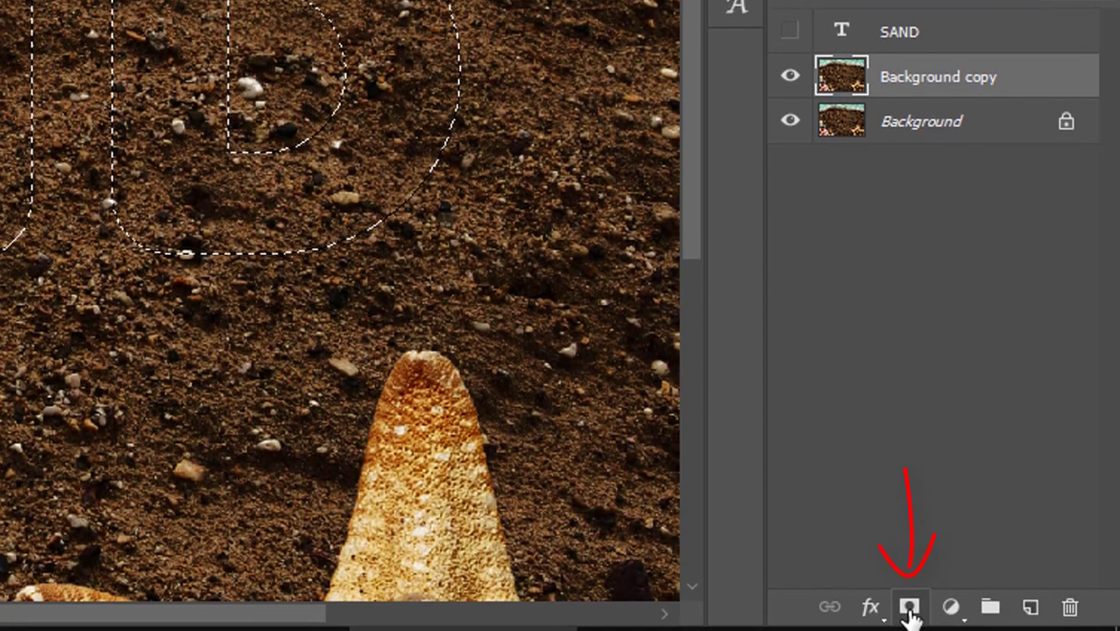
Step: Mask Background copy to the letters and add a Levels layer clipped to it
{"action": "left_click", "coordinate": [909, 612]}
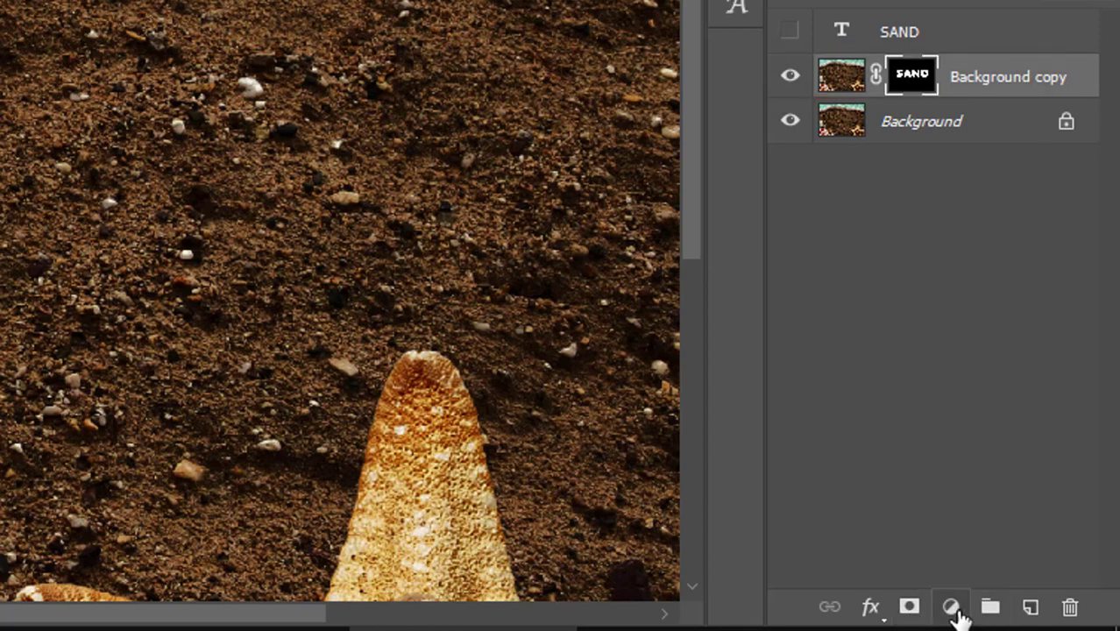
{"action": "left_click", "coordinate": [954, 608]}
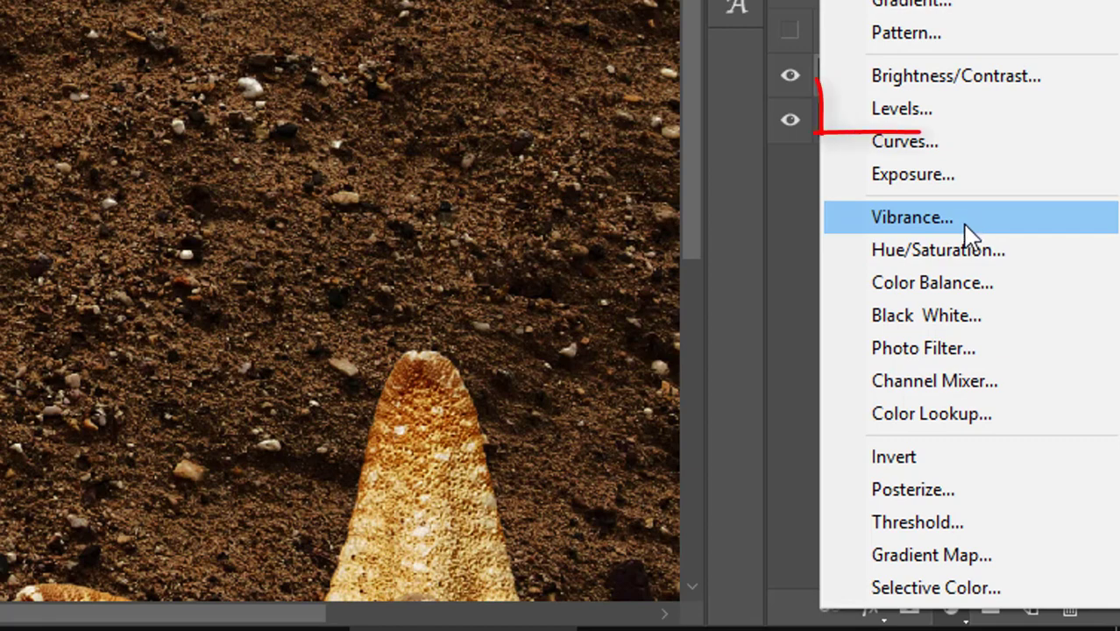
{"action": "left_click", "coordinate": [964, 110]}
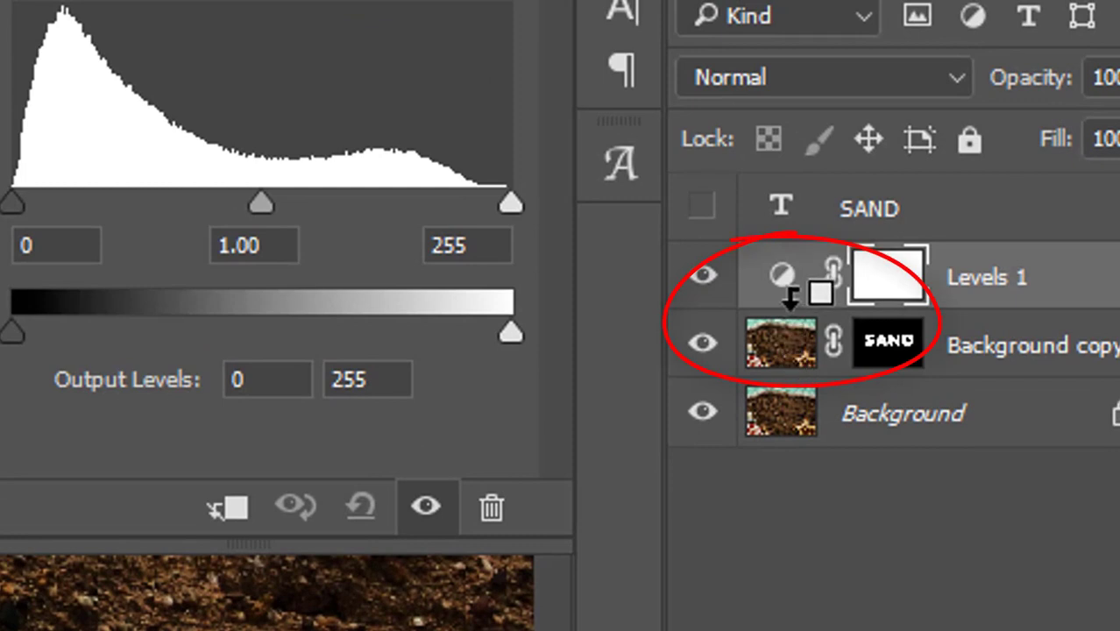
{"action": "left_click", "coordinate": [791, 296], "text": "alt"}
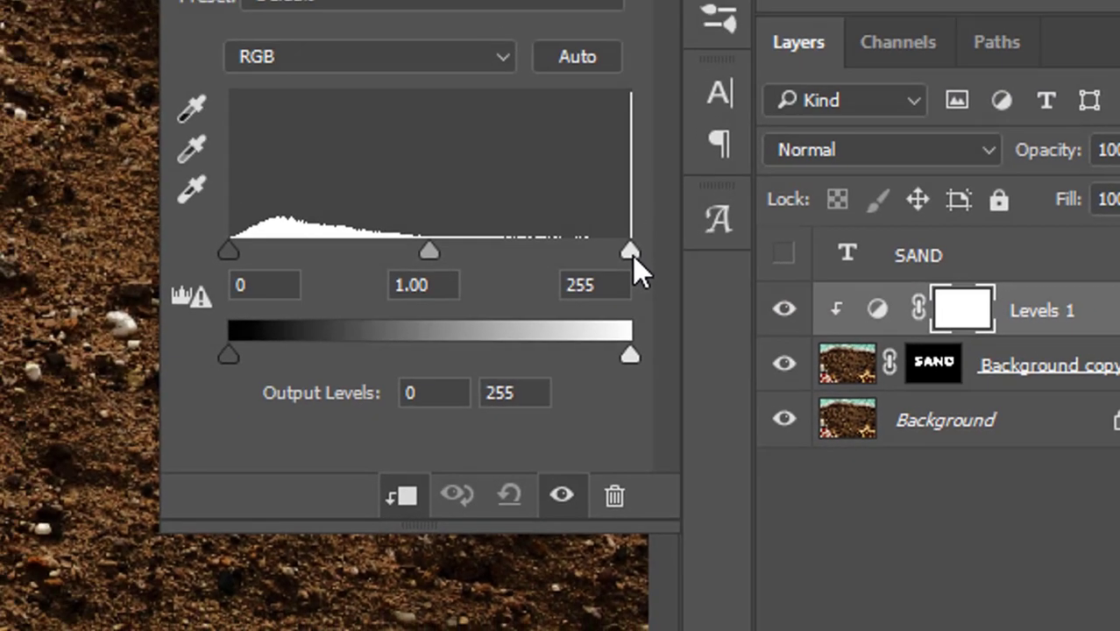
Step: Set Levels white input to 117 and midtone to 1.21 to brighten the letters
{"action": "left_click_drag", "start_coordinate": [632, 255], "coordinate": [456, 252]}
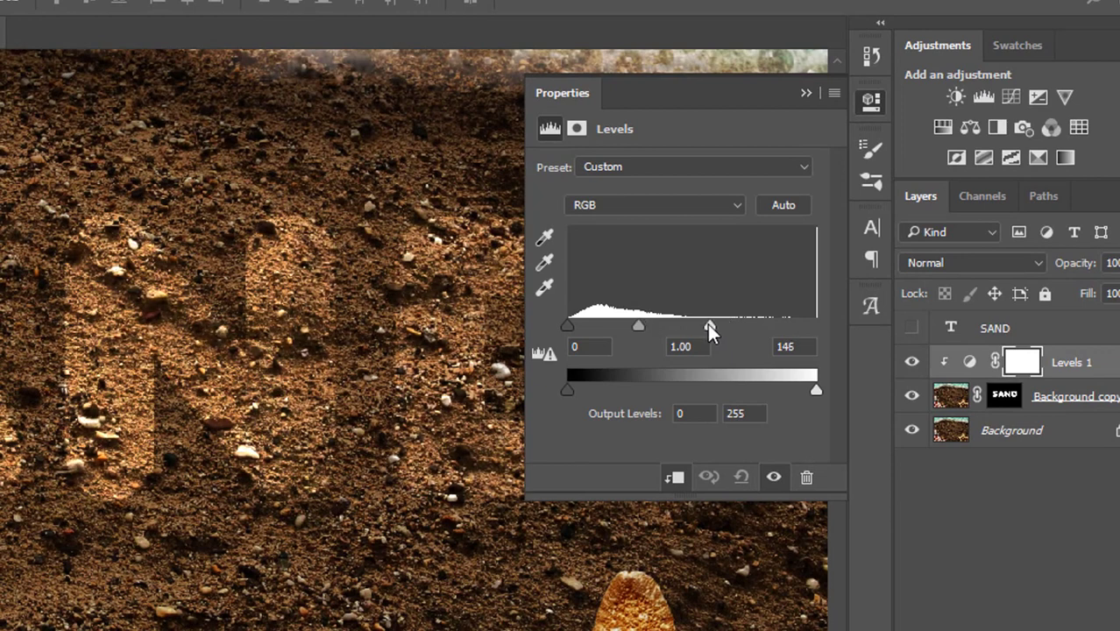
{"action": "left_click_drag", "start_coordinate": [709, 328], "coordinate": [619, 326]}
{"action": "left_click_drag", "start_coordinate": [688, 325], "coordinate": [681, 324]}
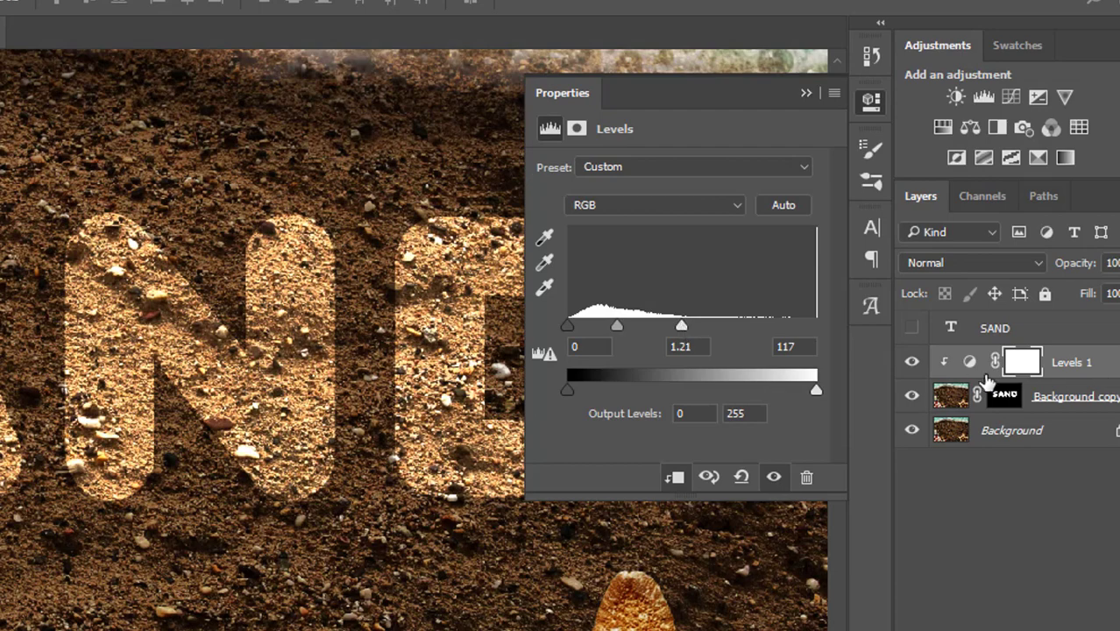
{"action": "left_click", "coordinate": [872, 103]}
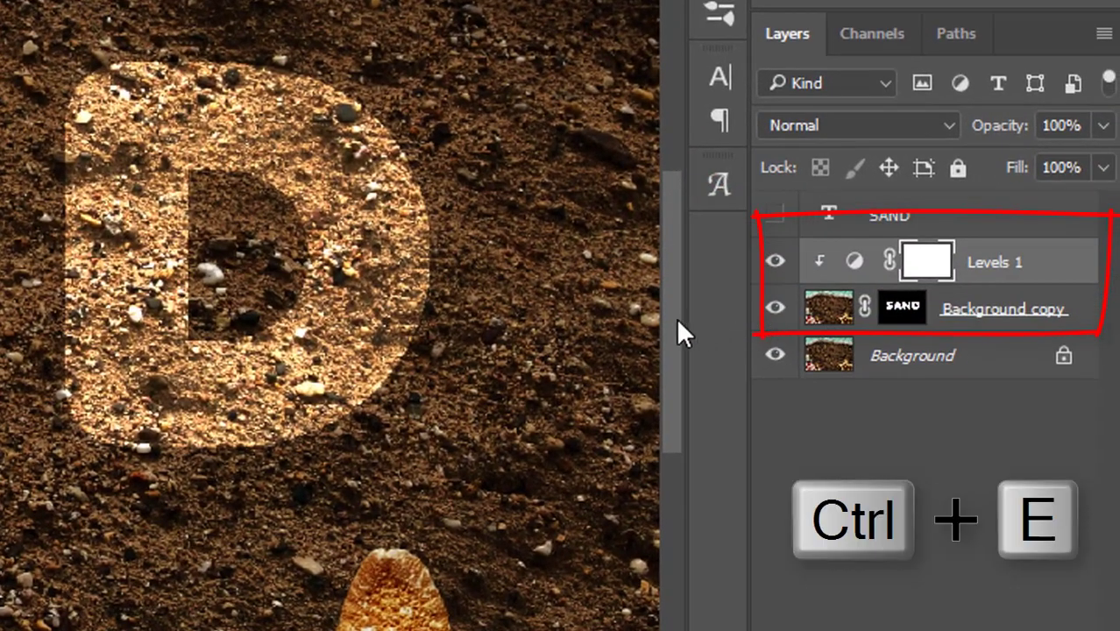
Step: Merge the Levels layer into Background copy and open Select and Mask on its mask
{"action": "key", "text": "ctrl+e"}
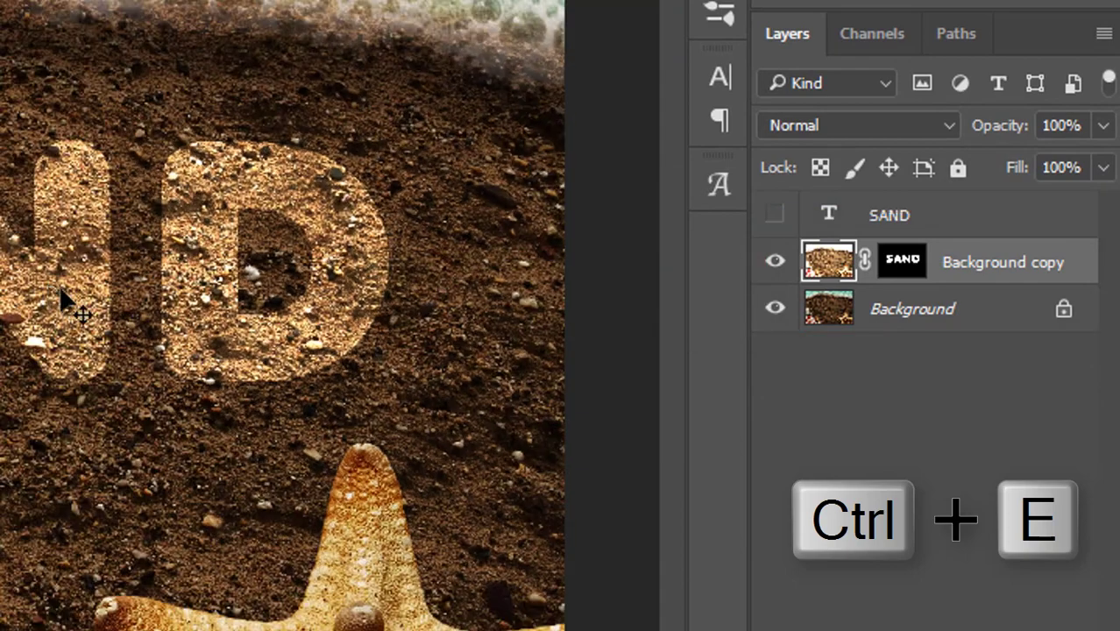
{"action": "left_click", "coordinate": [901, 263]}
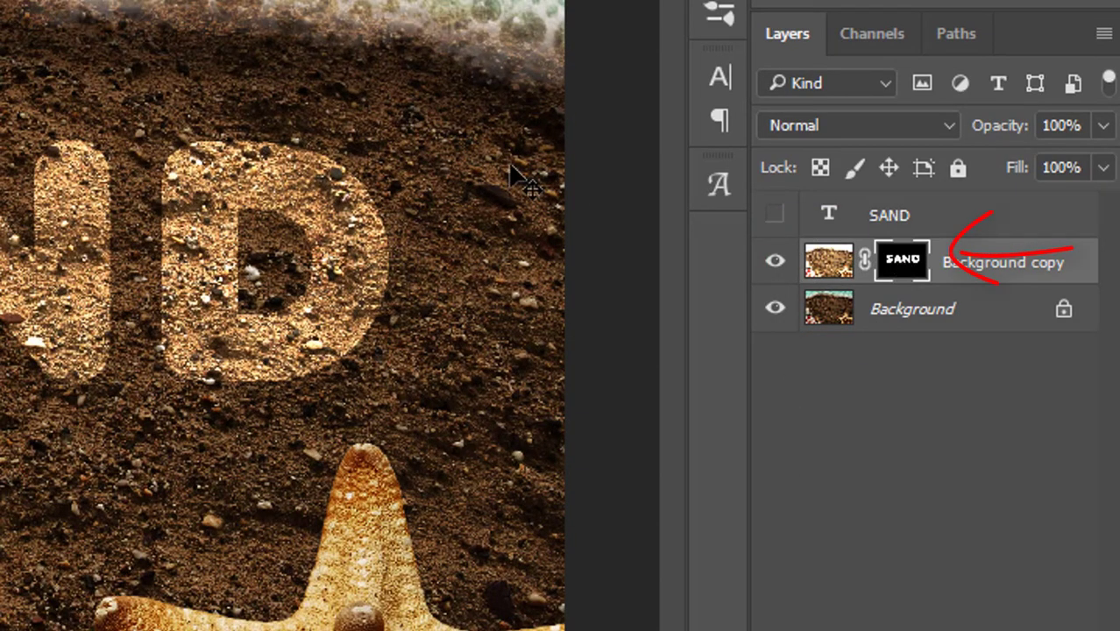
{"action": "scroll", "coordinate": [511, 170], "scroll_direction": "up", "scroll_amount": 5}
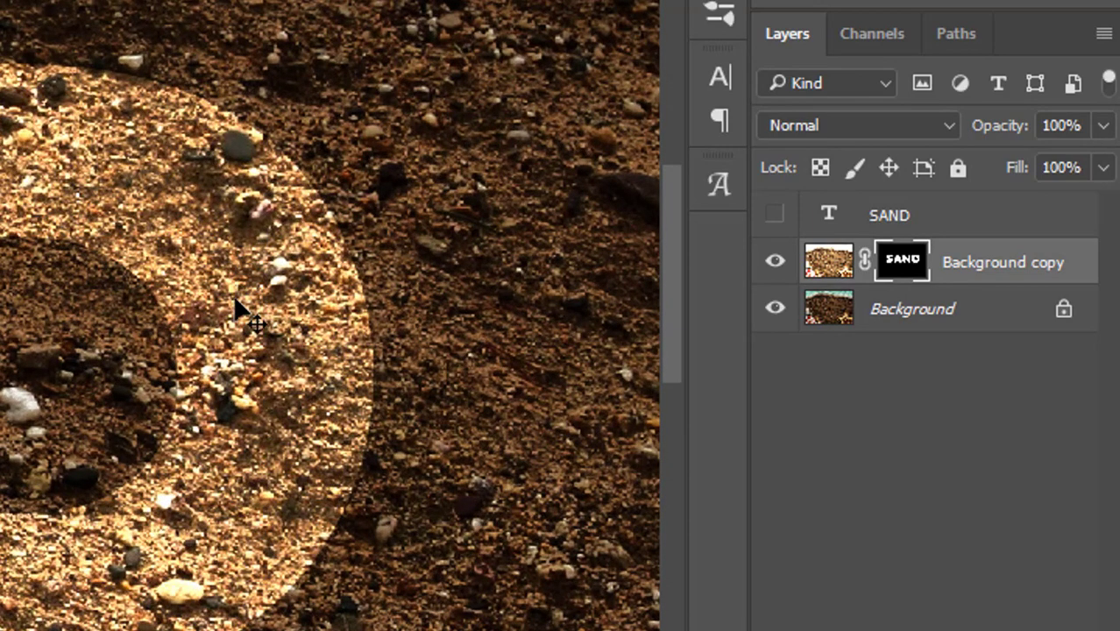
{"action": "scroll", "coordinate": [235, 312], "scroll_direction": "up", "scroll_amount": 1}
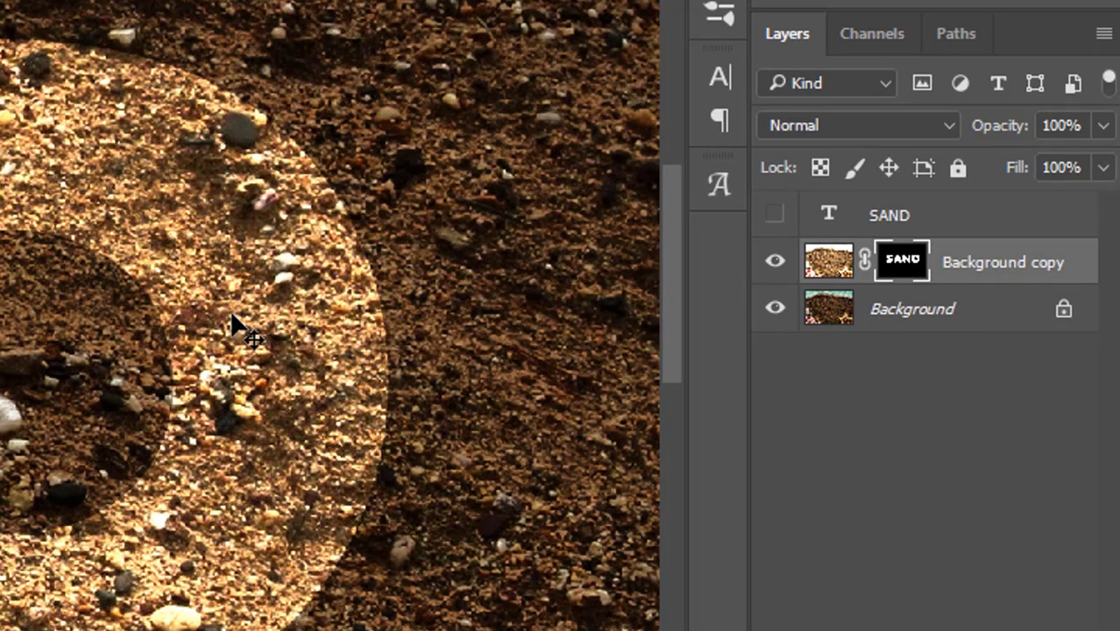
{"action": "right_click", "coordinate": [902, 268]}
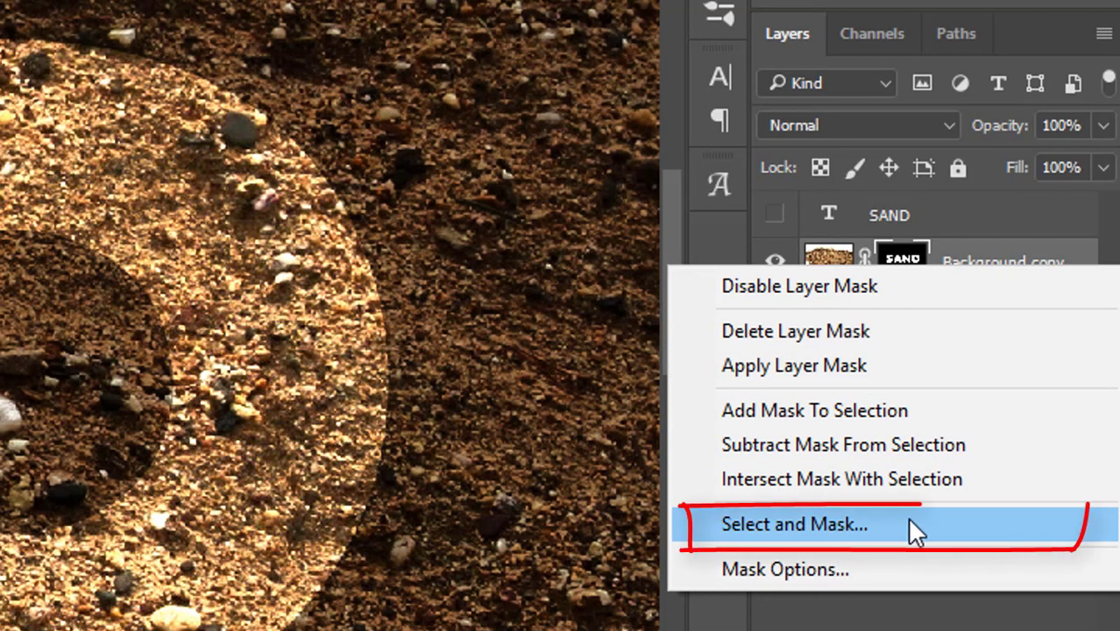
{"action": "left_click", "coordinate": [907, 517]}
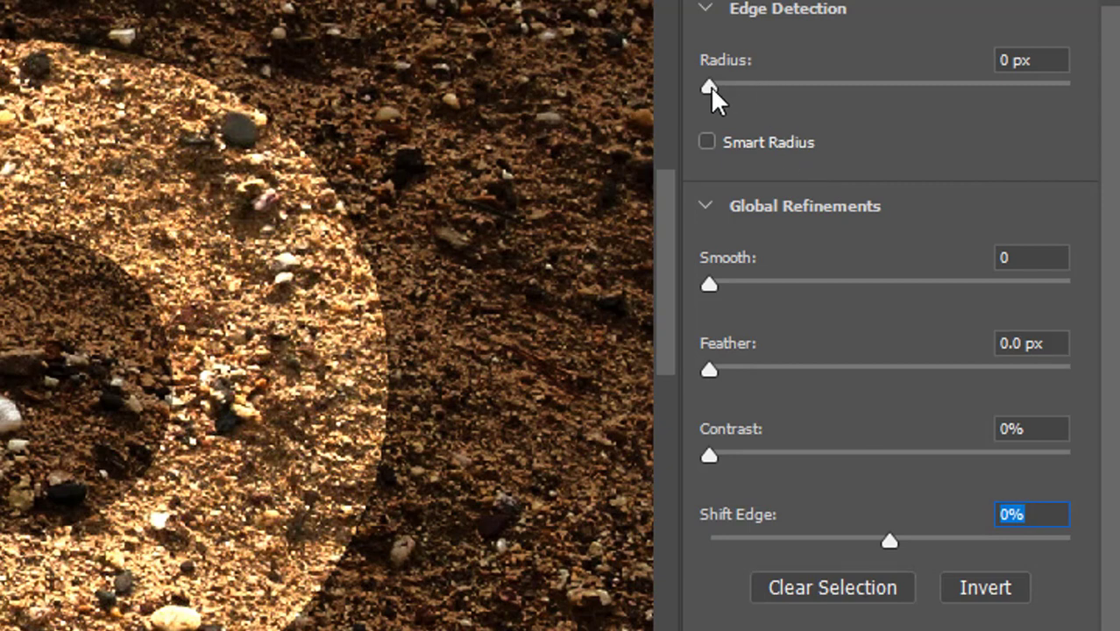
Step: Refine the mask with Smart Radius 24 px, Smooth 33 and Contrast 53%
{"action": "left_click", "coordinate": [707, 142]}
{"action": "left_click_drag", "start_coordinate": [709, 86], "coordinate": [858, 80]}
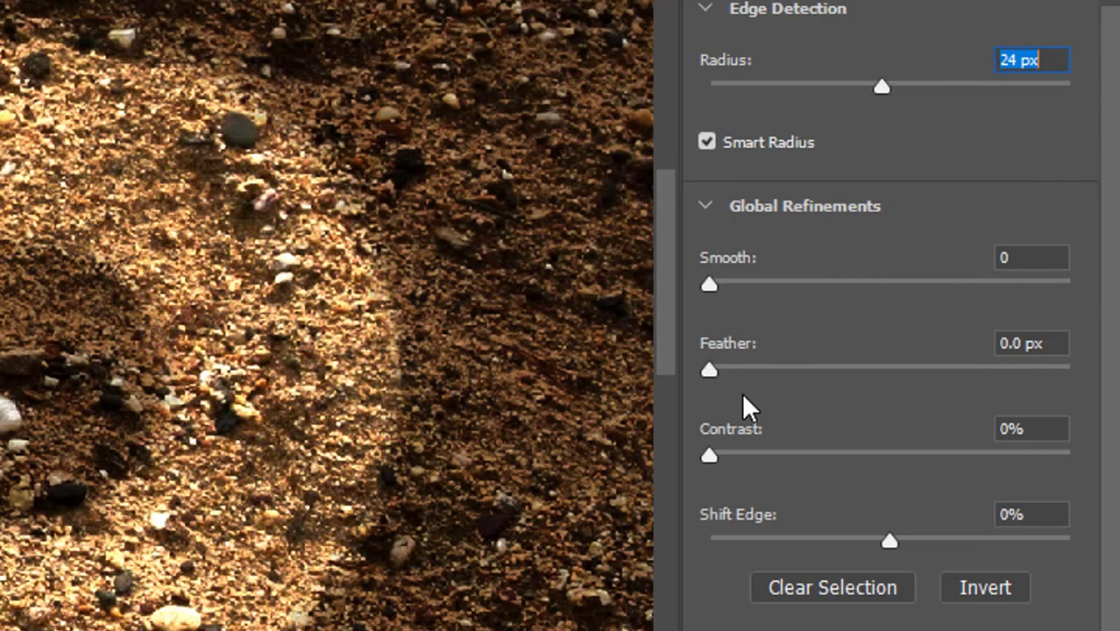
{"action": "left_click_drag", "start_coordinate": [713, 283], "coordinate": [827, 281]}
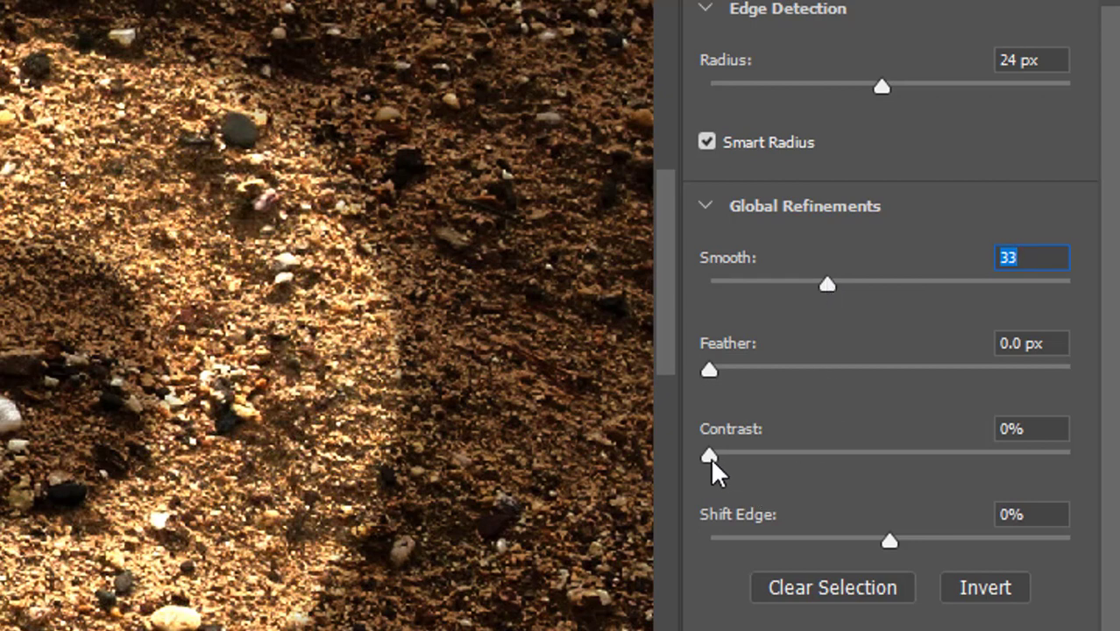
{"action": "left_click_drag", "start_coordinate": [710, 456], "coordinate": [901, 449]}
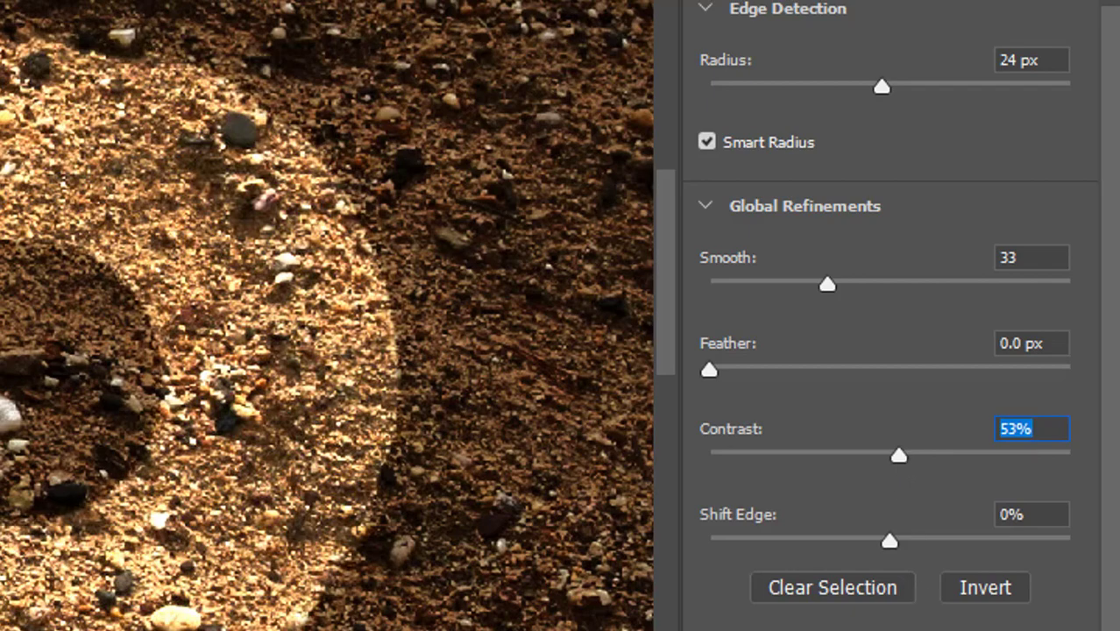
{"action": "key", "text": "Return"}
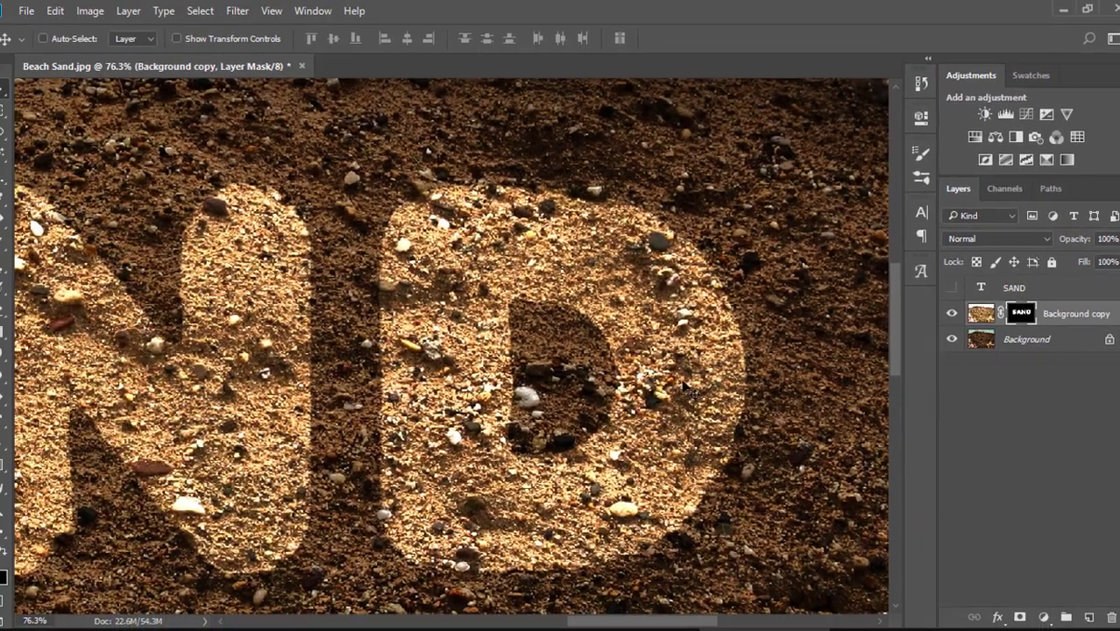
Step: Fit the whole sand image on screen and bring up Background copy's layer styles list
{"action": "scroll", "coordinate": [641, 393], "scroll_direction": "down", "scroll_amount": 3}
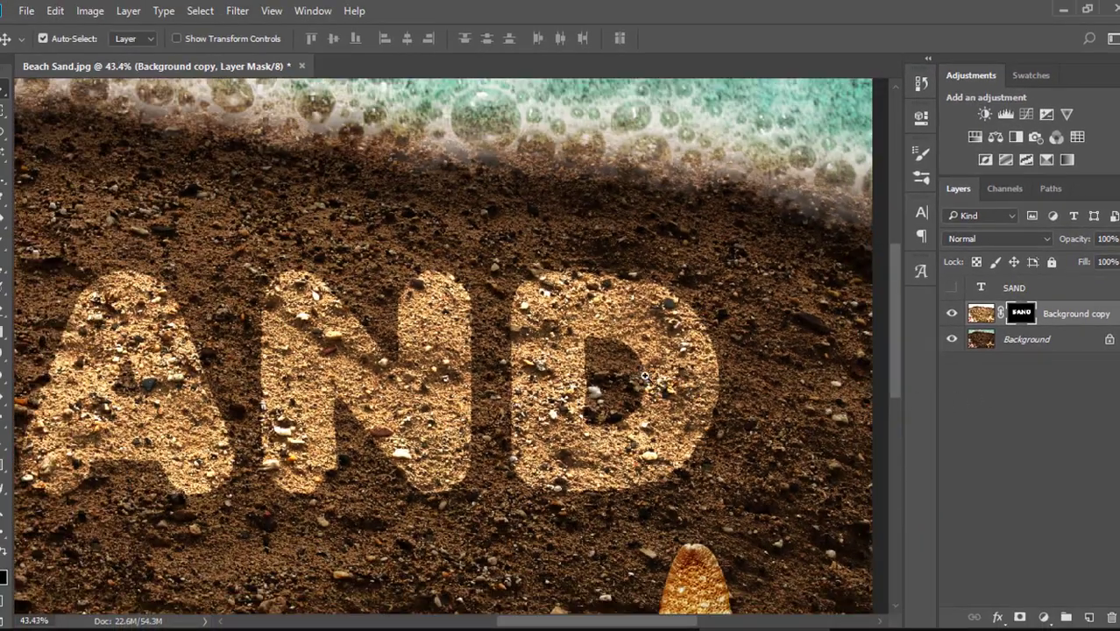
{"action": "right_click", "coordinate": [646, 376]}
{"action": "left_click", "coordinate": [656, 384]}
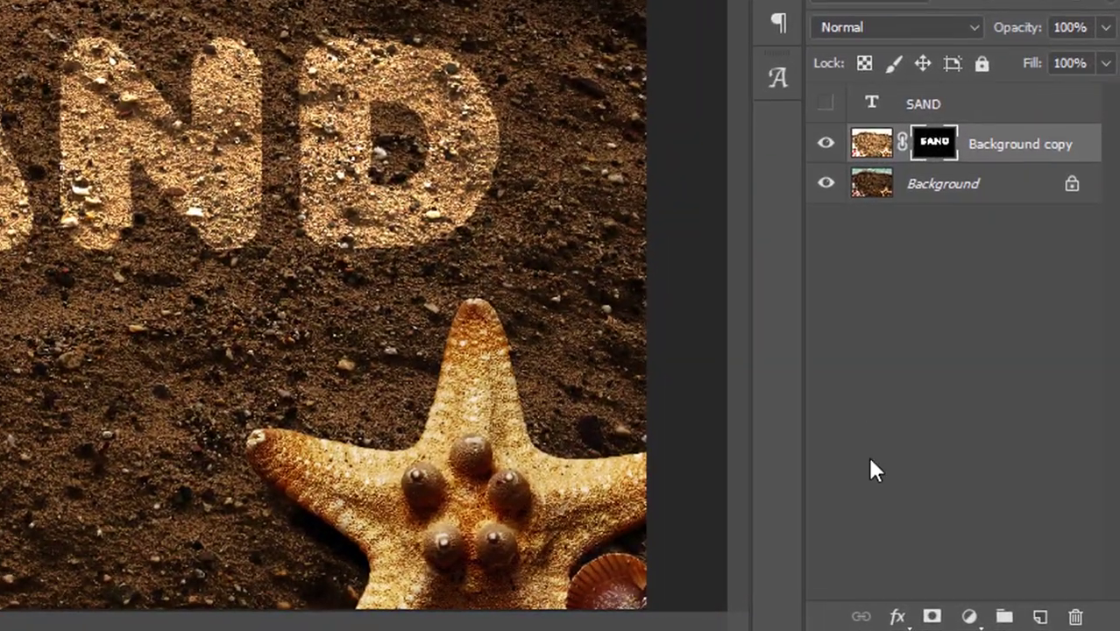
{"action": "left_click", "coordinate": [897, 617]}
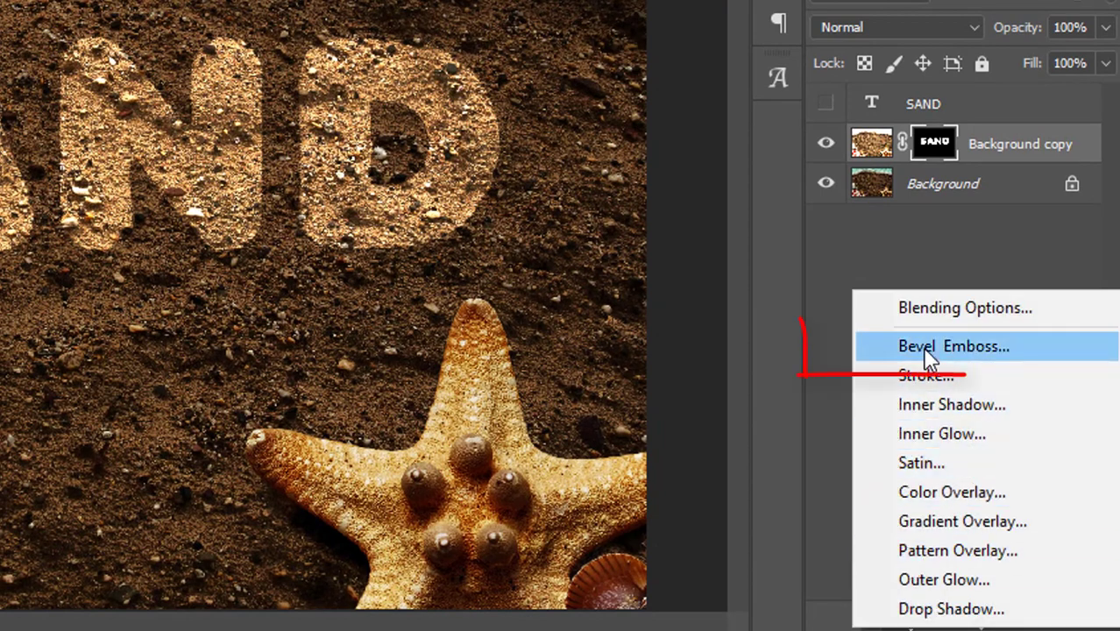
Step: Add an Inner Bevel & Emboss with depth 75%, size 40 px and soften 16 px
{"action": "left_click", "coordinate": [886, 351]}
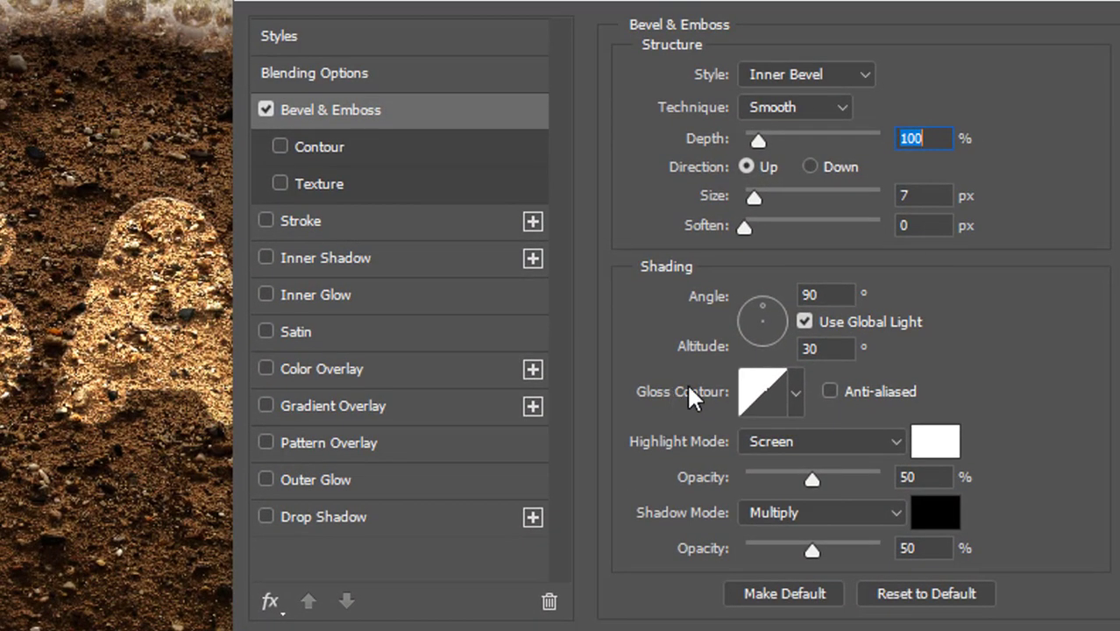
{"action": "left_click", "coordinate": [866, 77]}
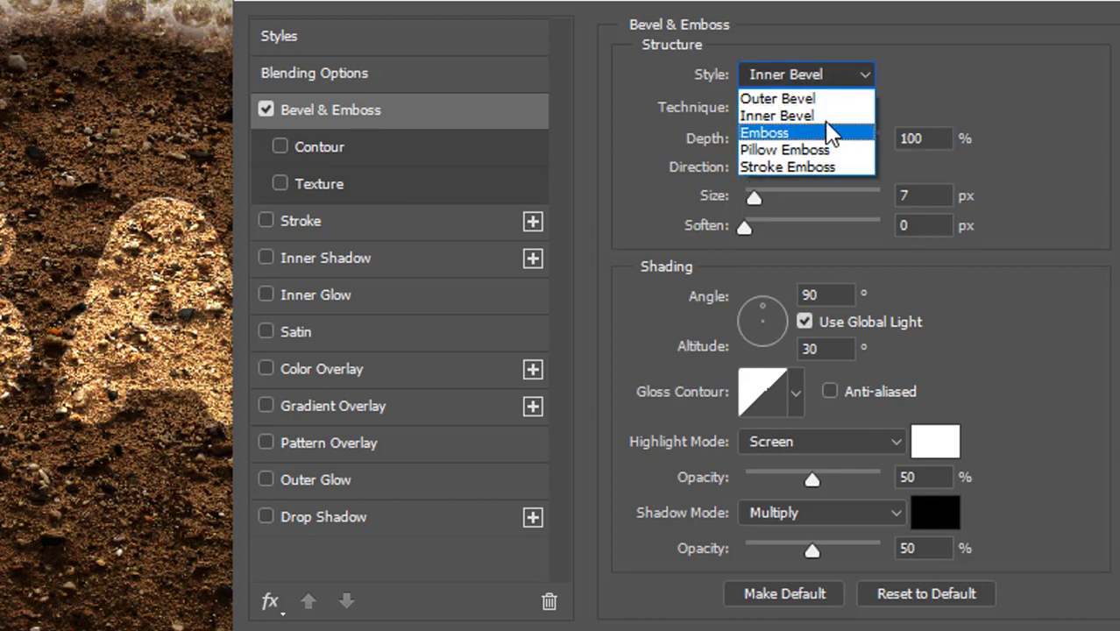
{"action": "left_click", "coordinate": [827, 116]}
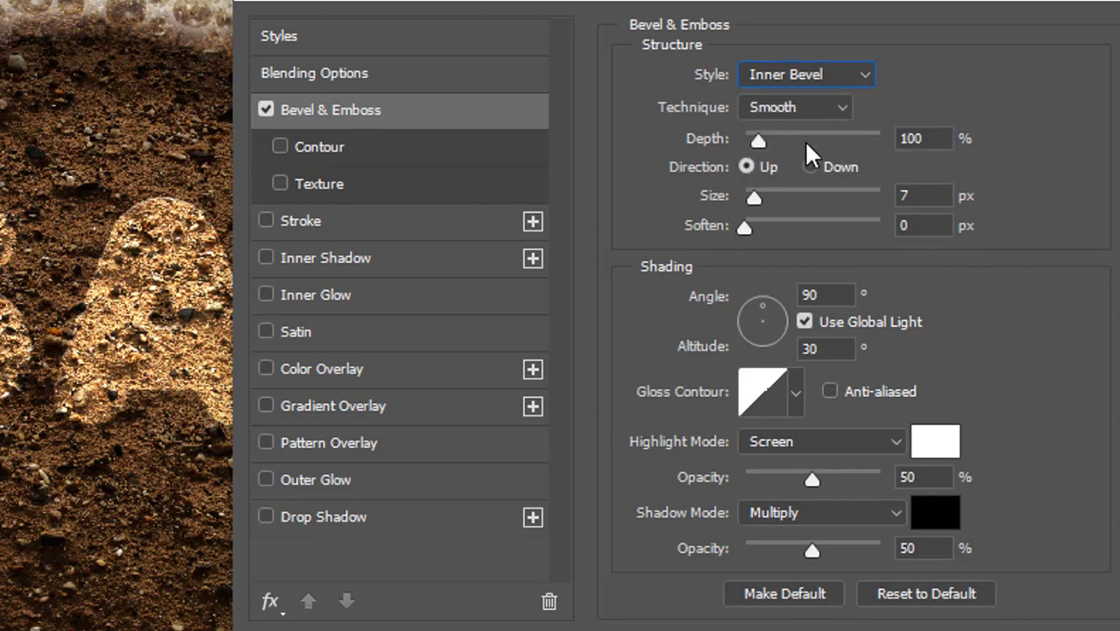
{"action": "left_click", "coordinate": [947, 141]}
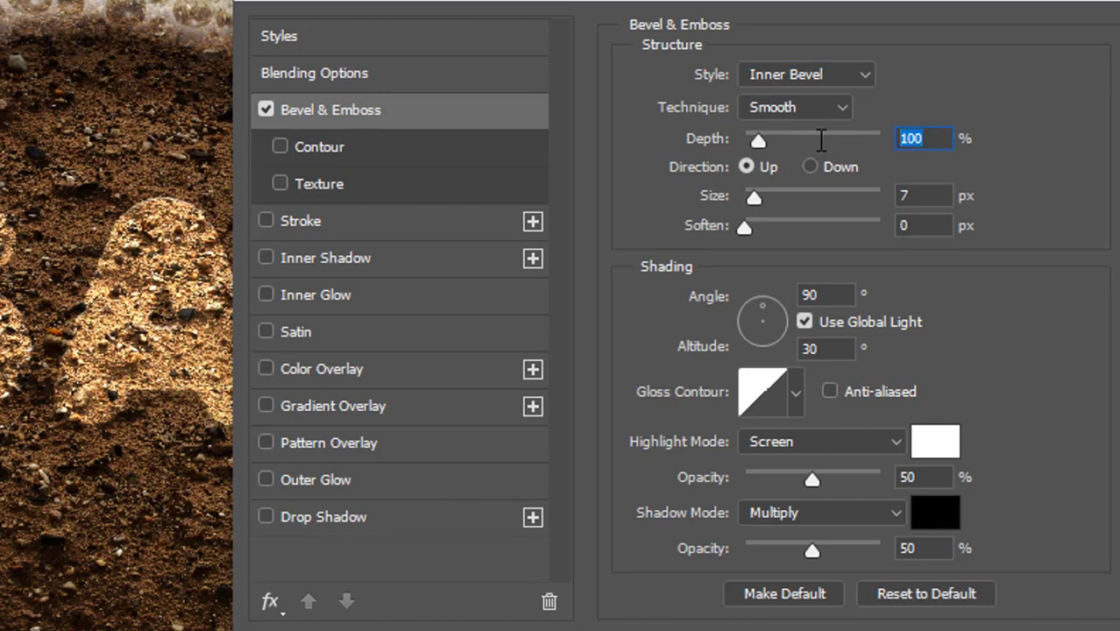
{"action": "type", "text": "75"}
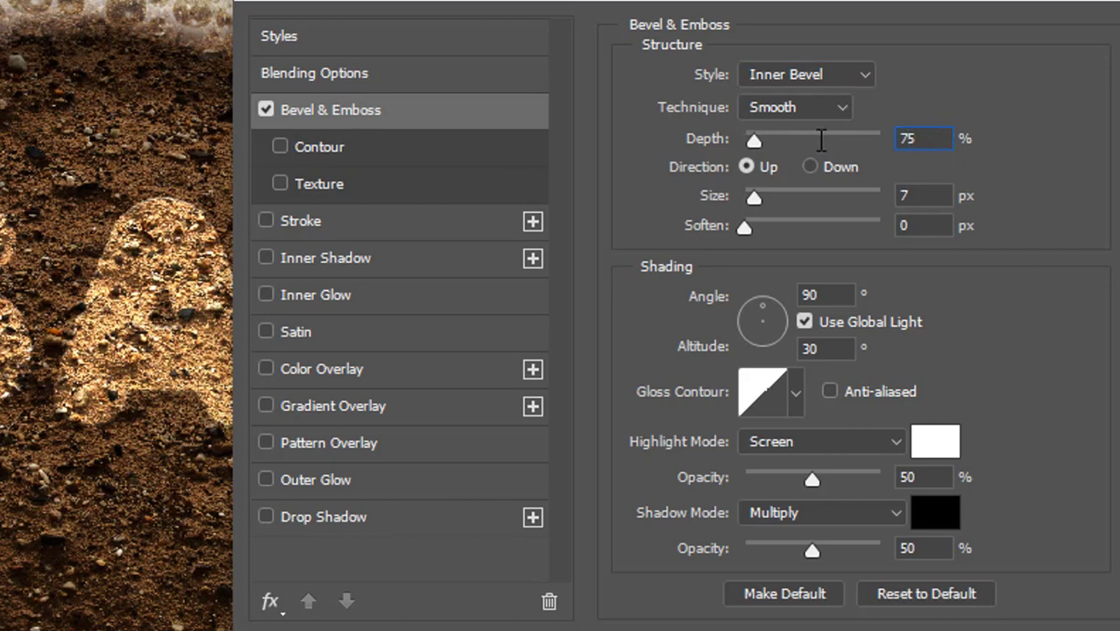
{"action": "left_click", "coordinate": [751, 169]}
{"action": "type", "text": "40"}
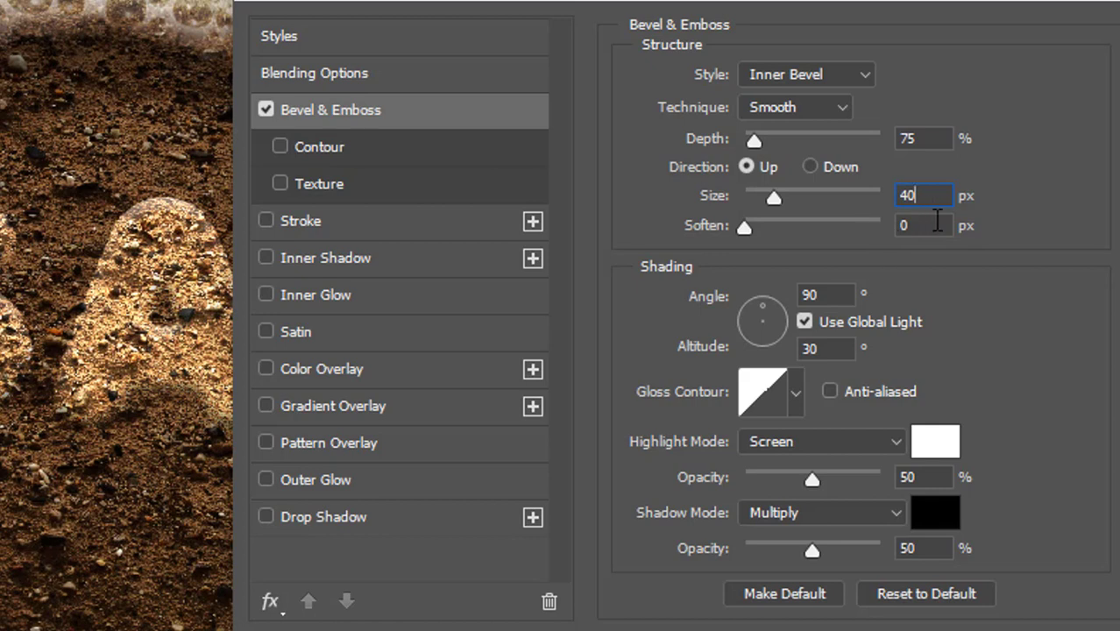
{"action": "key", "text": "Tab"}
{"action": "type", "text": "6"}
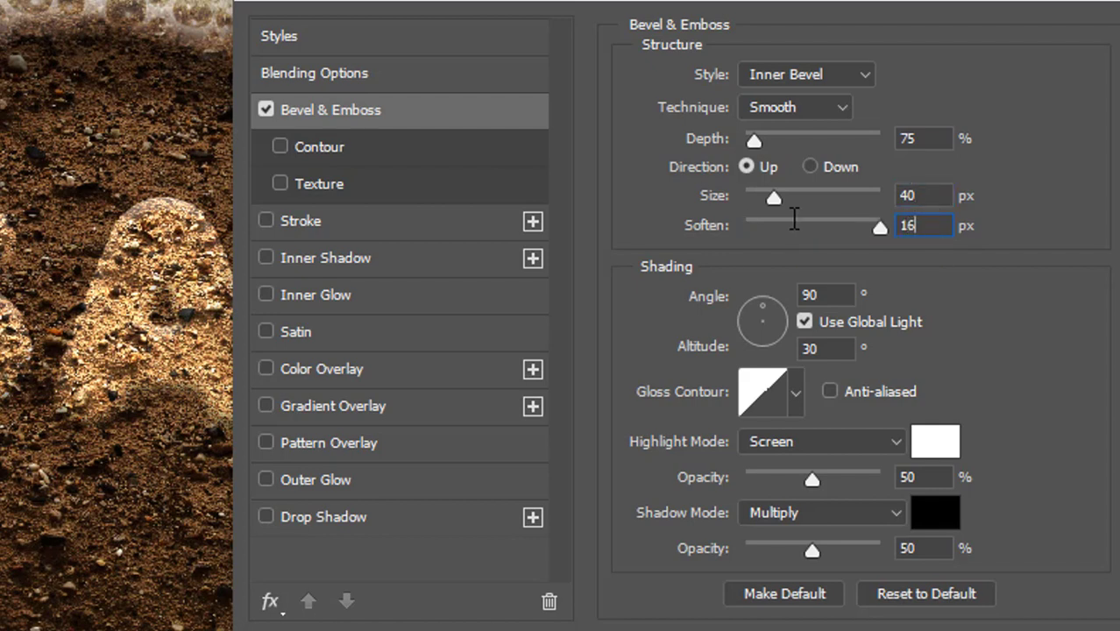
{"action": "left_click", "coordinate": [804, 321]}
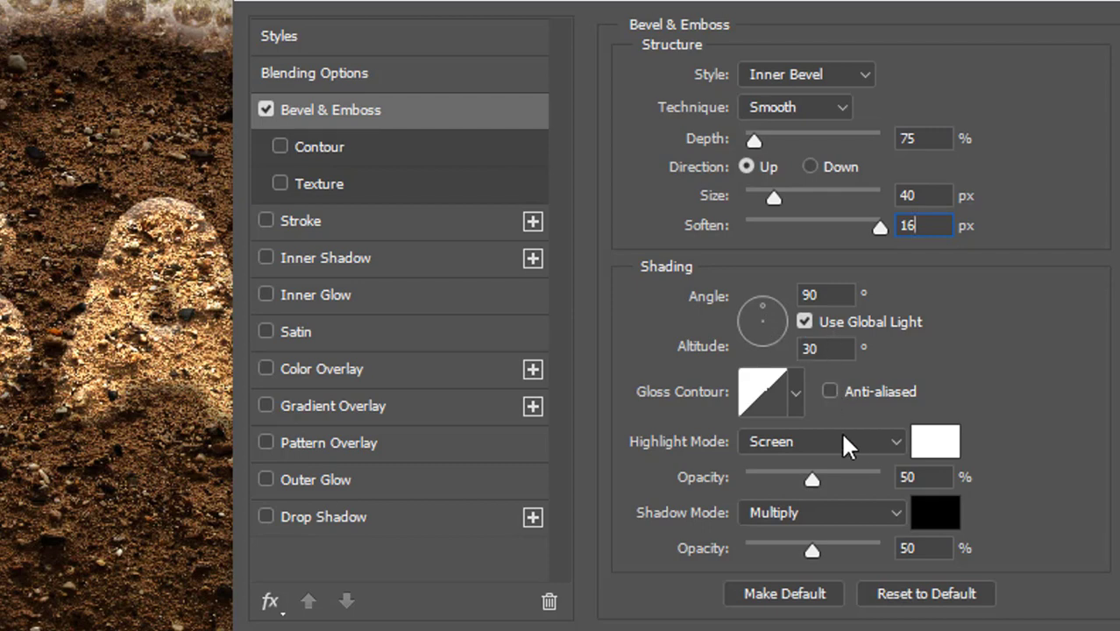
Step: Set the bevel highlight to Overlay 75% and the shadow to Hard Light 85%
{"action": "left_click", "coordinate": [896, 442]}
{"action": "scroll", "coordinate": [896, 447], "scroll_direction": "down", "scroll_amount": 3}
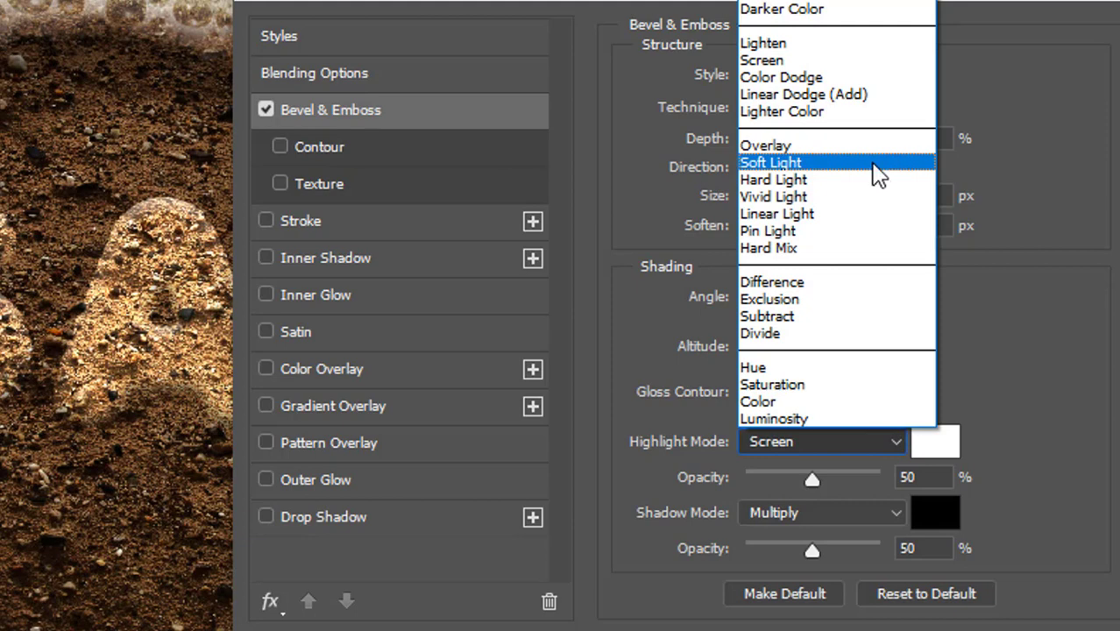
{"action": "left_click", "coordinate": [877, 161]}
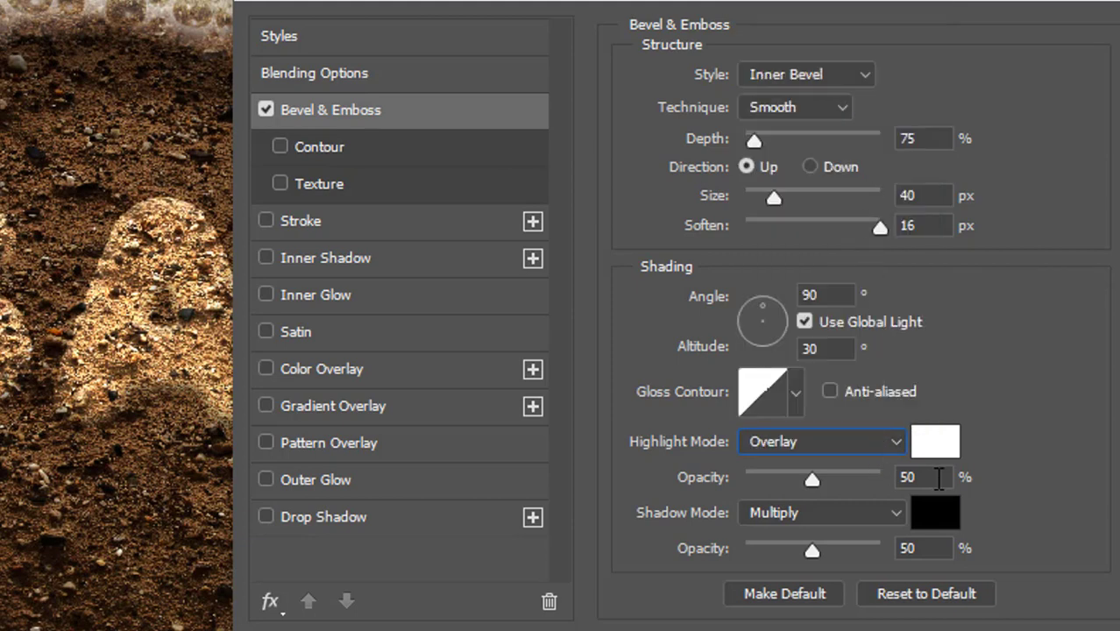
{"action": "left_click", "coordinate": [931, 477]}
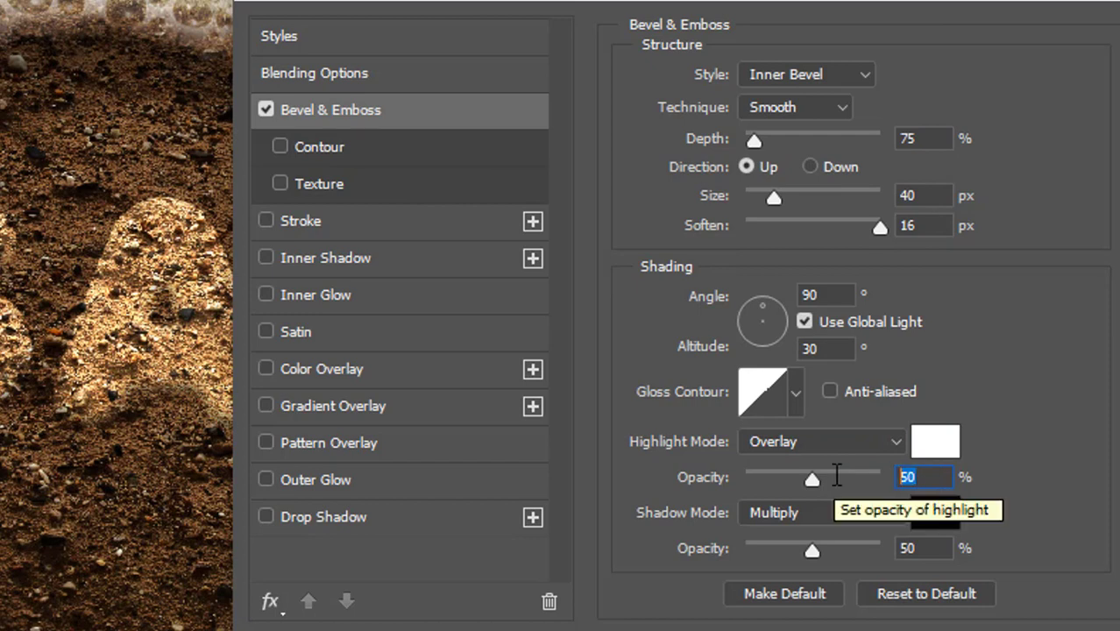
{"action": "type", "text": "75"}
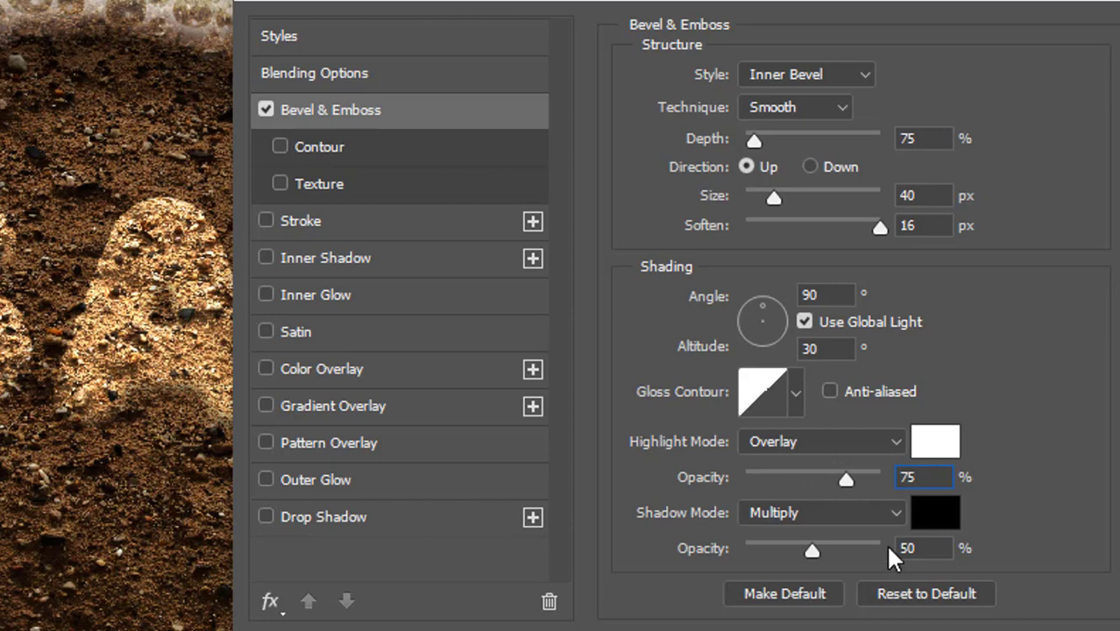
{"action": "left_click", "coordinate": [892, 516]}
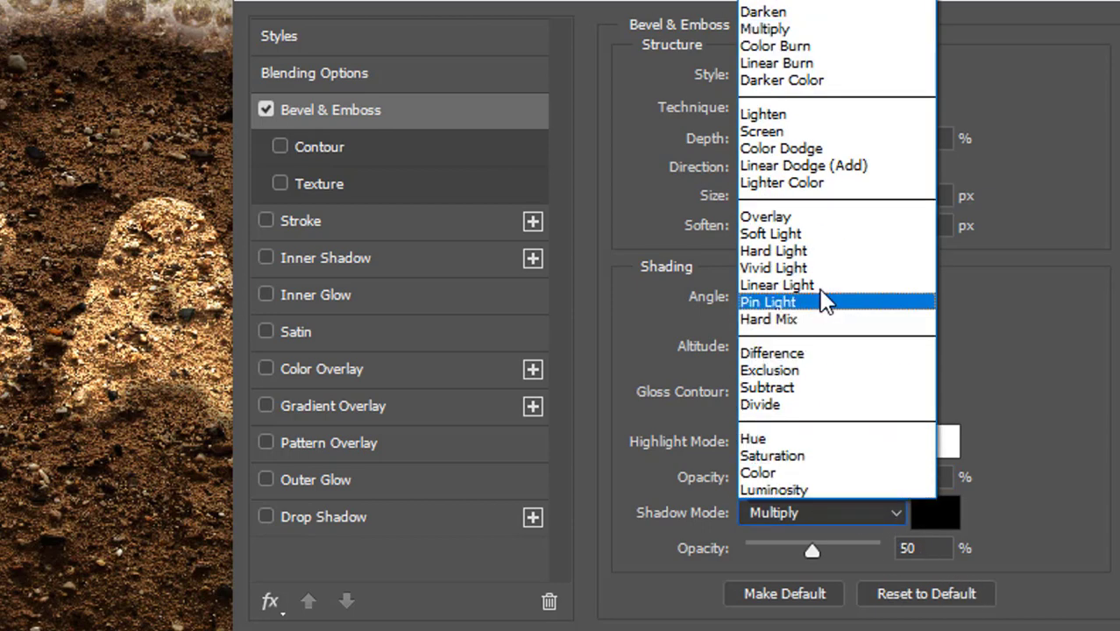
{"action": "left_click", "coordinate": [835, 251]}
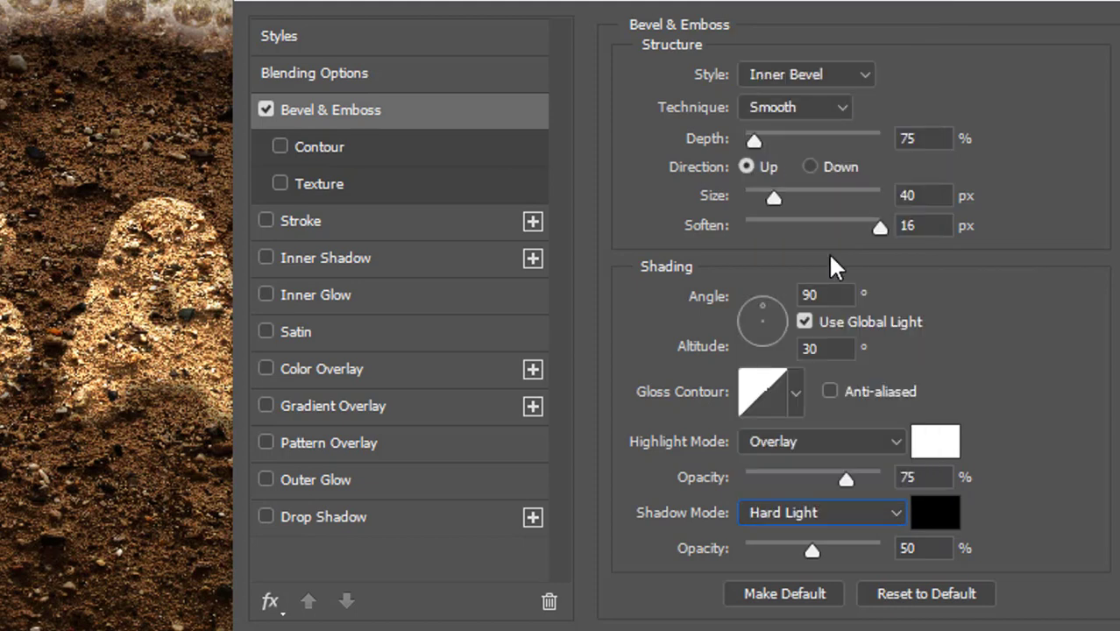
{"action": "left_click", "coordinate": [932, 549]}
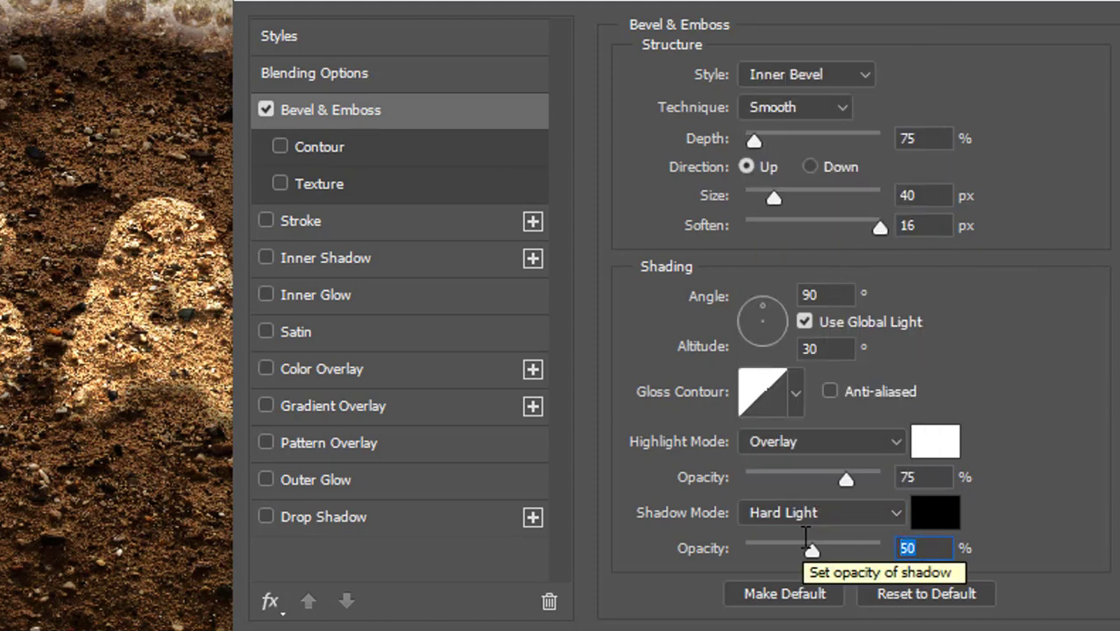
{"action": "type", "text": "85"}
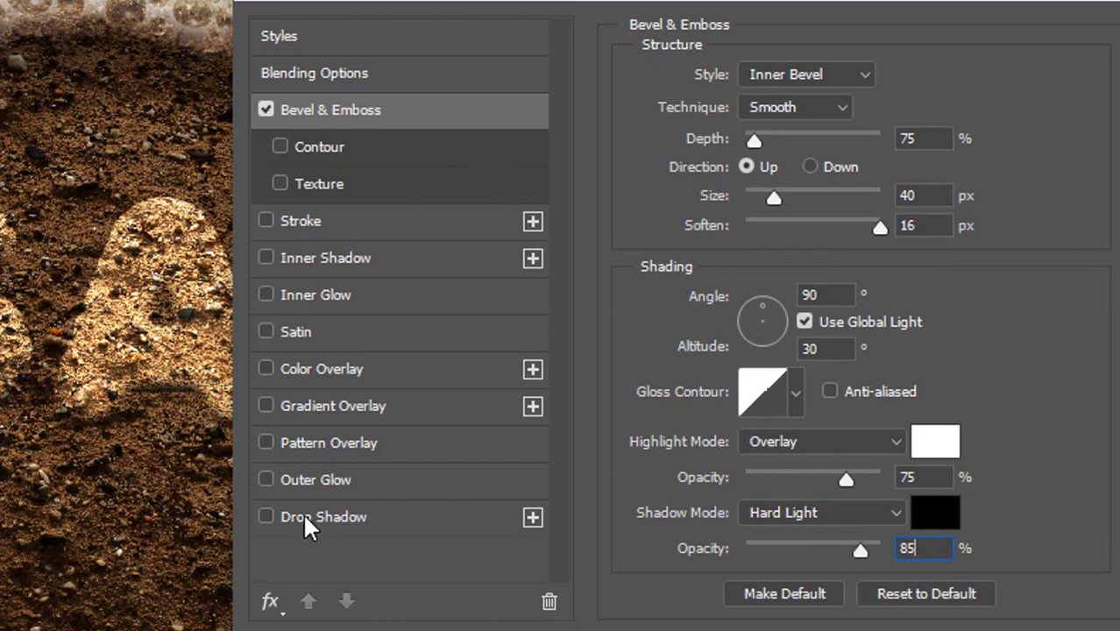
Step: Add a drop shadow with 70% opacity, 25 px distance and 75 px size
{"action": "left_click", "coordinate": [403, 524]}
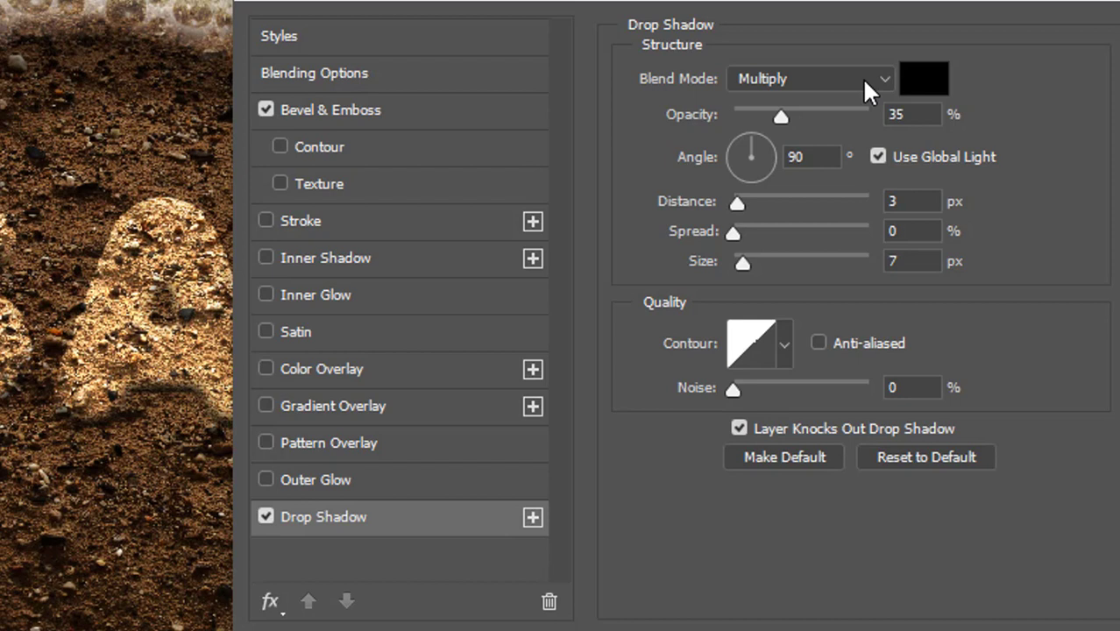
{"action": "left_click", "coordinate": [923, 115]}
{"action": "type", "text": "70"}
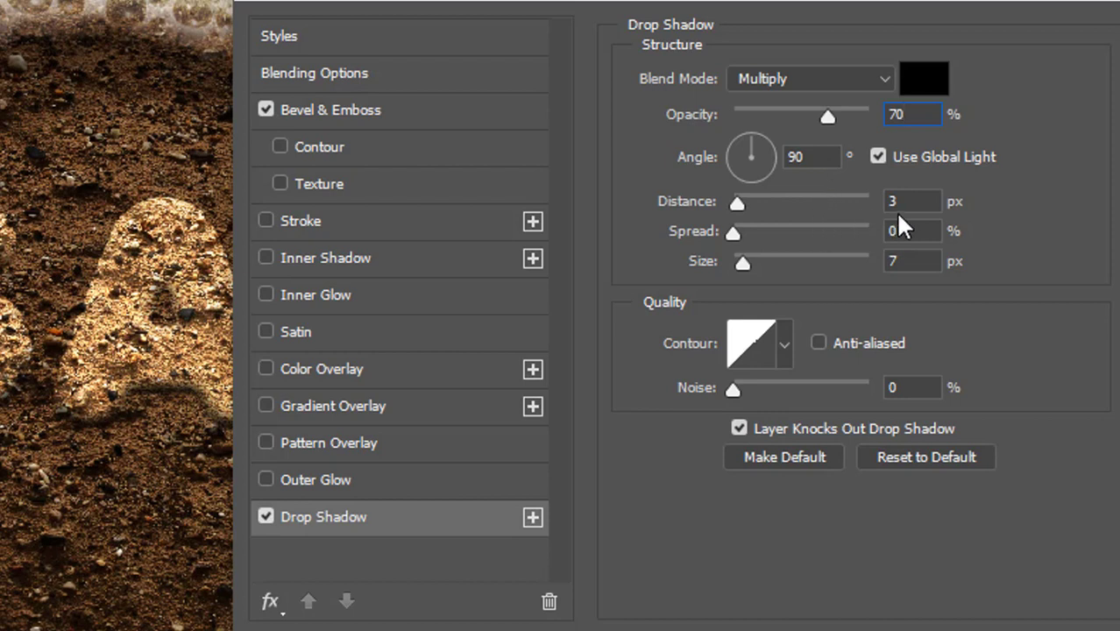
{"action": "left_click", "coordinate": [919, 202]}
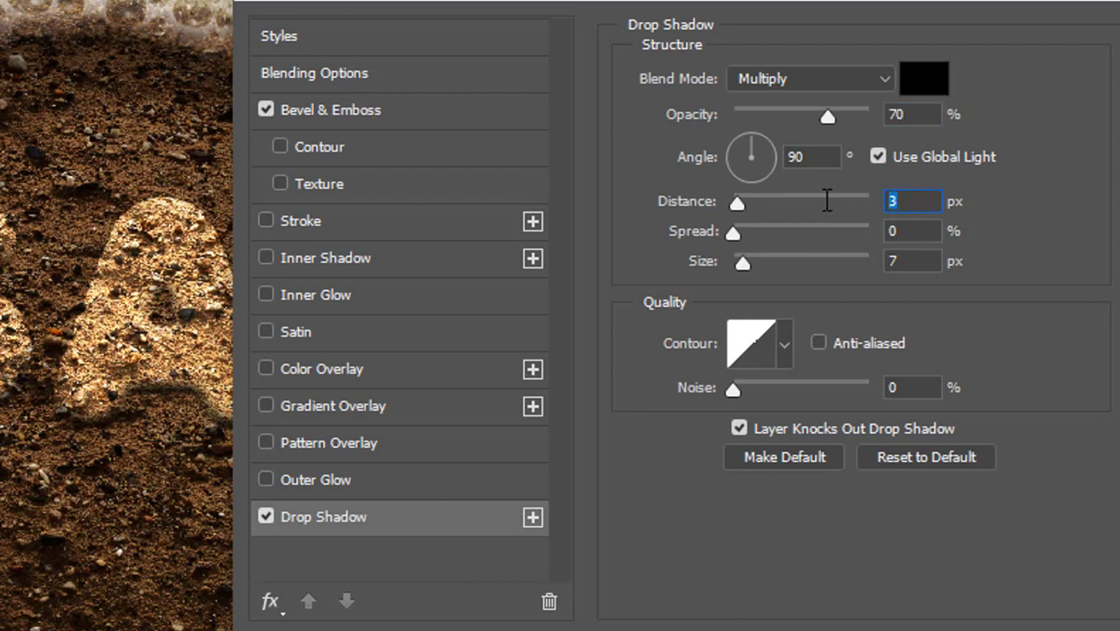
{"action": "type", "text": "25"}
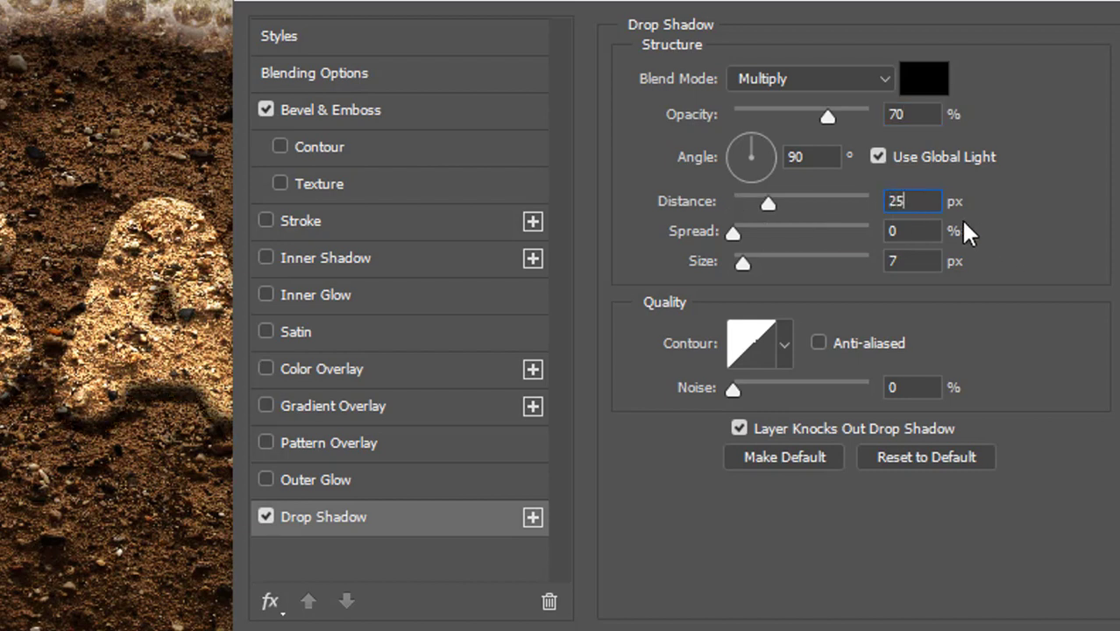
{"action": "left_click", "coordinate": [913, 229]}
{"action": "left_click", "coordinate": [937, 260]}
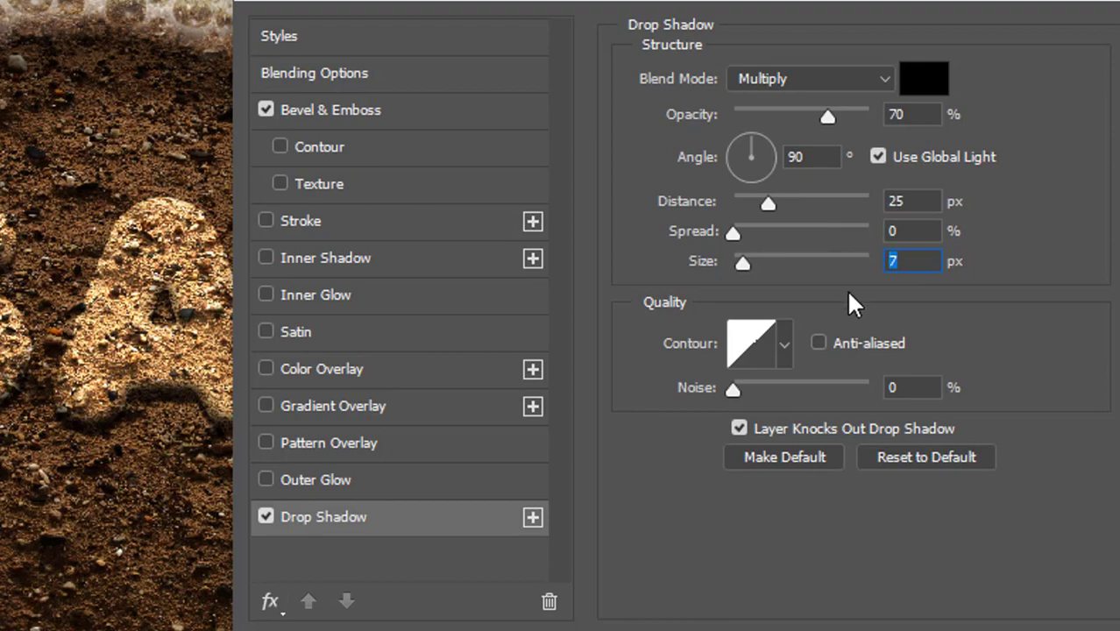
{"action": "type", "text": "75"}
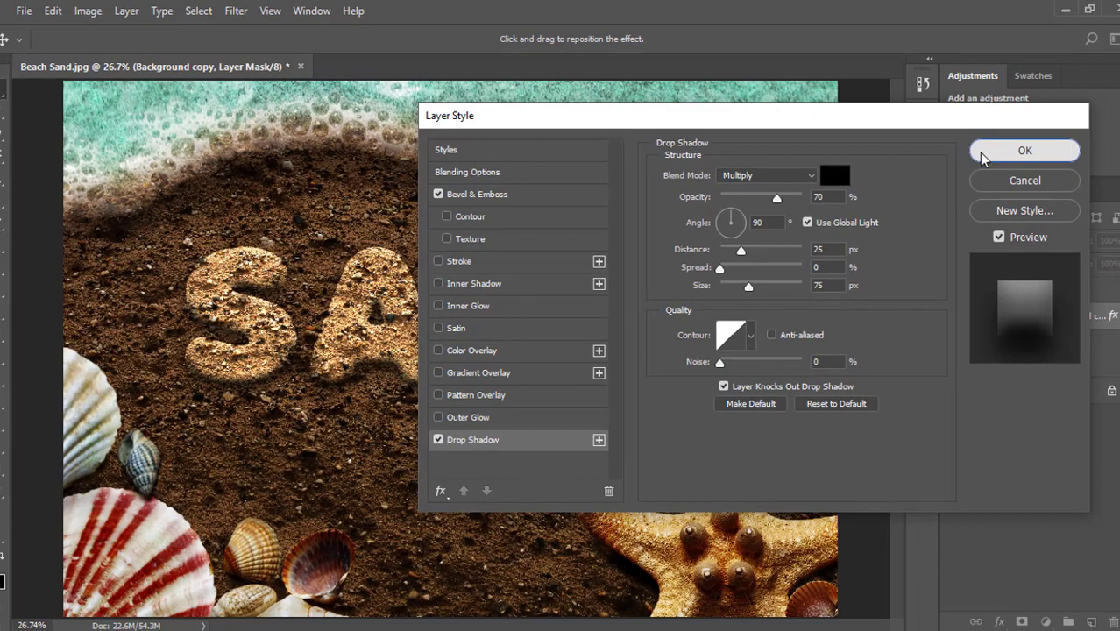
{"action": "left_click", "coordinate": [1100, 84]}
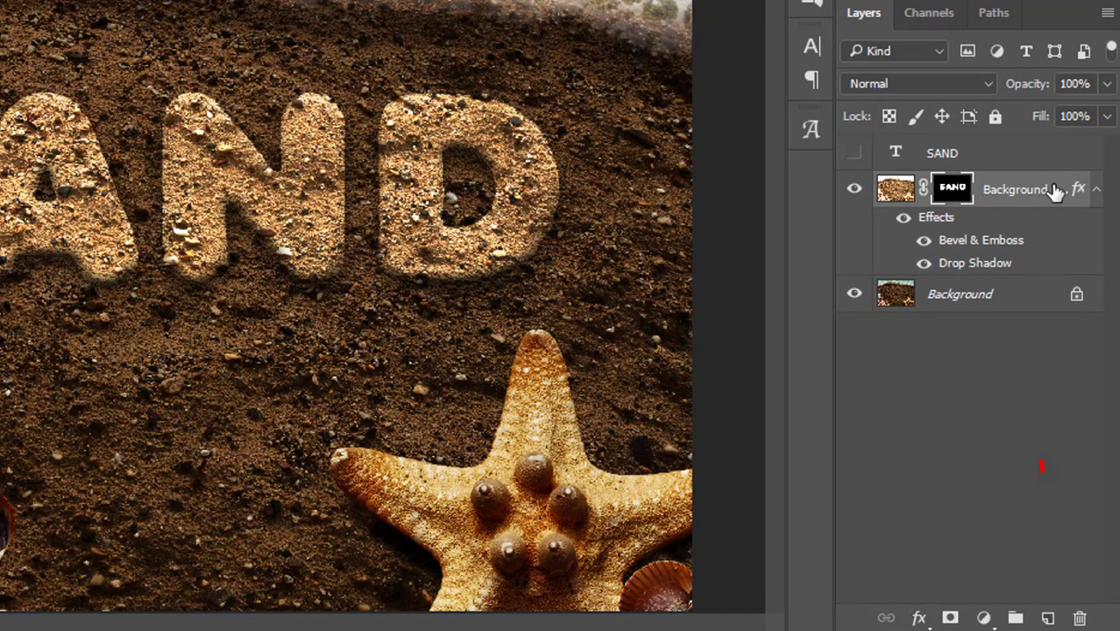
Step: Duplicate the styled letter layer, set its fill to 0%, and open its Bevel & Emboss settings
{"action": "left_click_drag", "start_coordinate": [1057, 191], "coordinate": [1050, 618]}
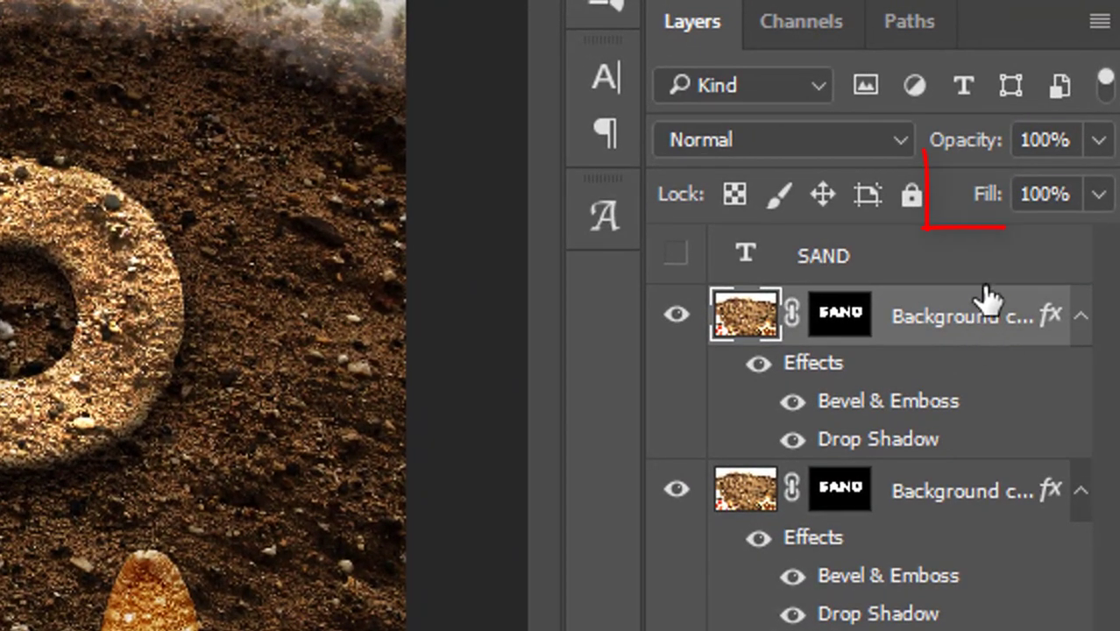
{"action": "left_click_drag", "start_coordinate": [1000, 207], "coordinate": [692, 200]}
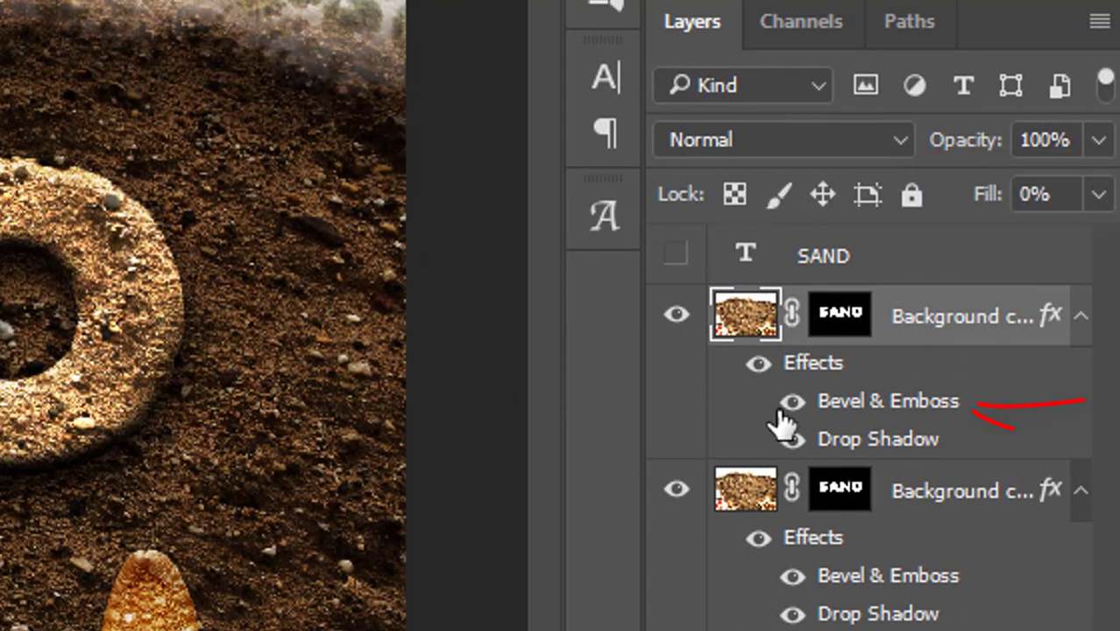
{"action": "double_click", "coordinate": [894, 412]}
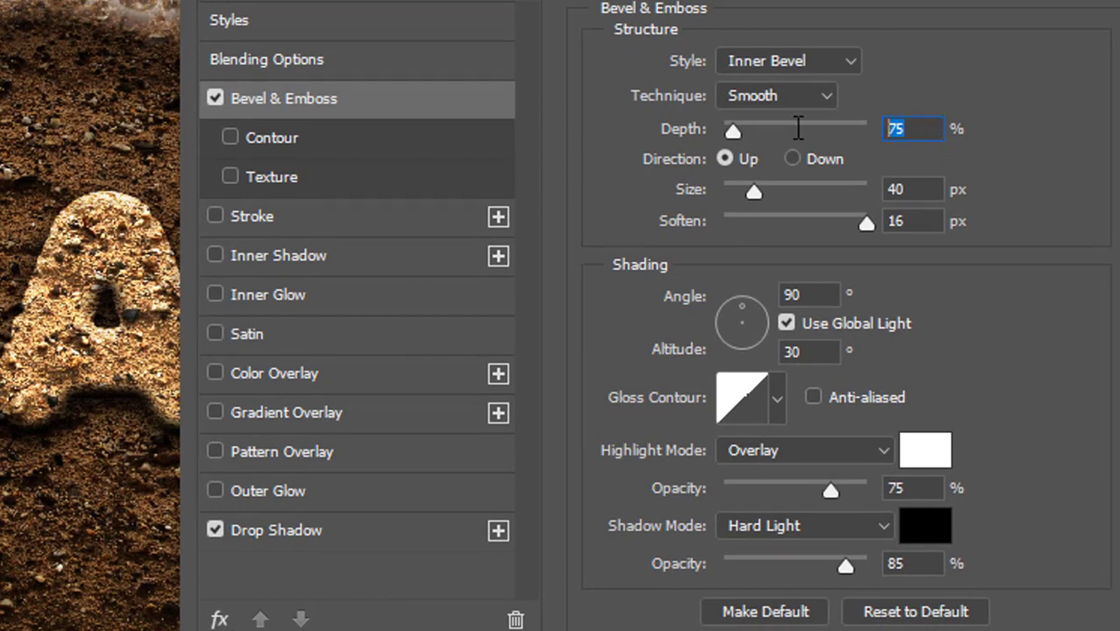
Step: Give the duplicate's bevel 210% depth, 80 px size, 15 px soften, 60% highlight and 25% shadow opacity
{"action": "type", "text": "210"}
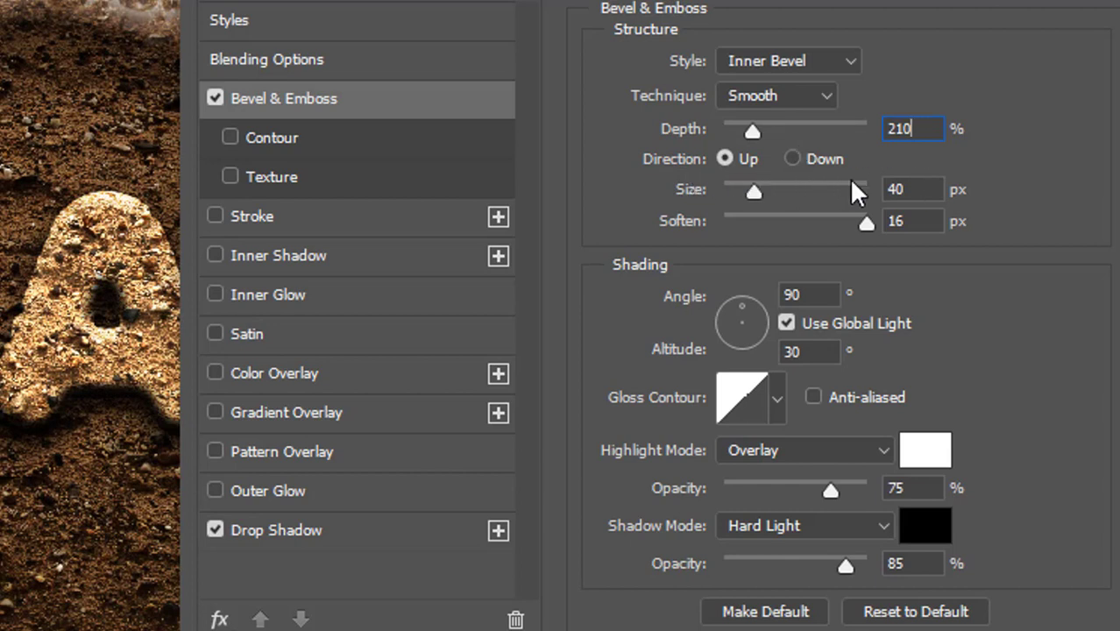
{"action": "key", "text": "Tab"}
{"action": "type", "text": "80"}
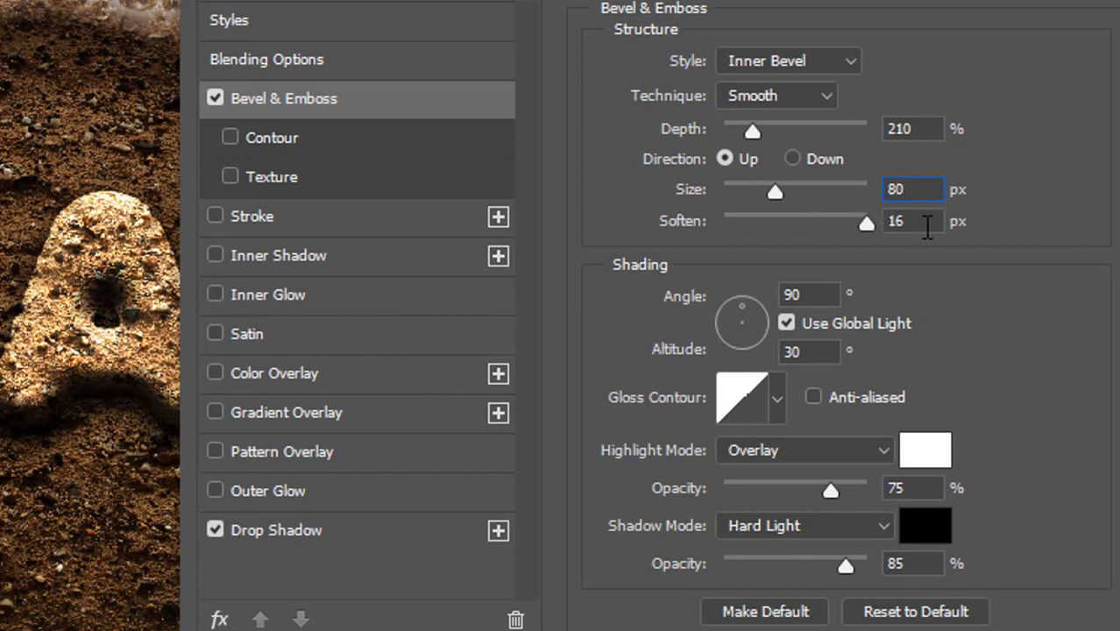
{"action": "key", "text": "Tab"}
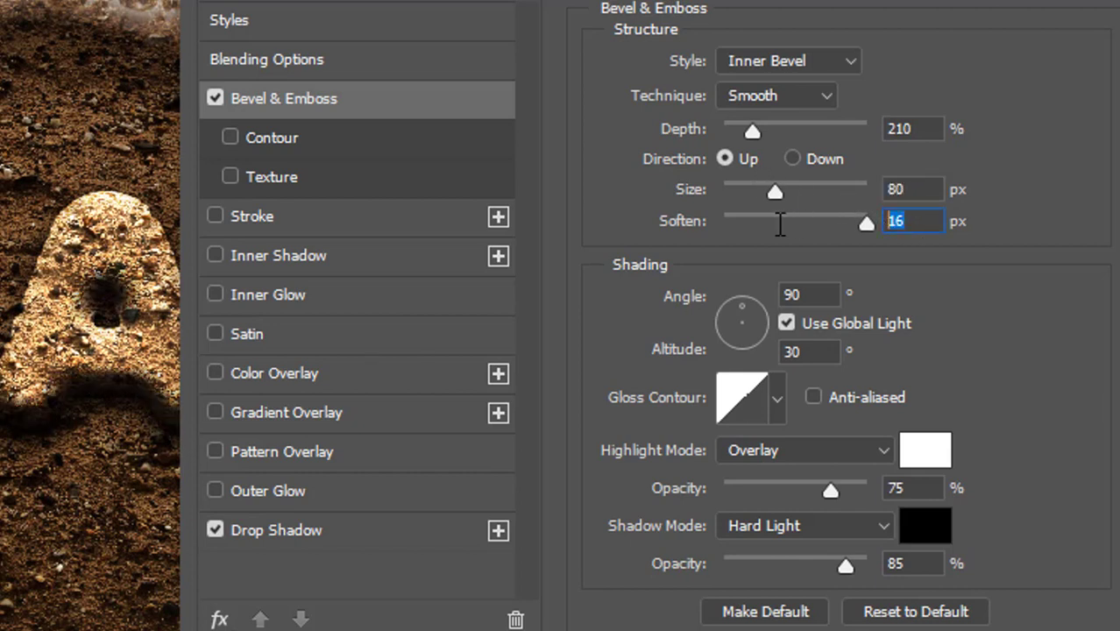
{"action": "type", "text": "15"}
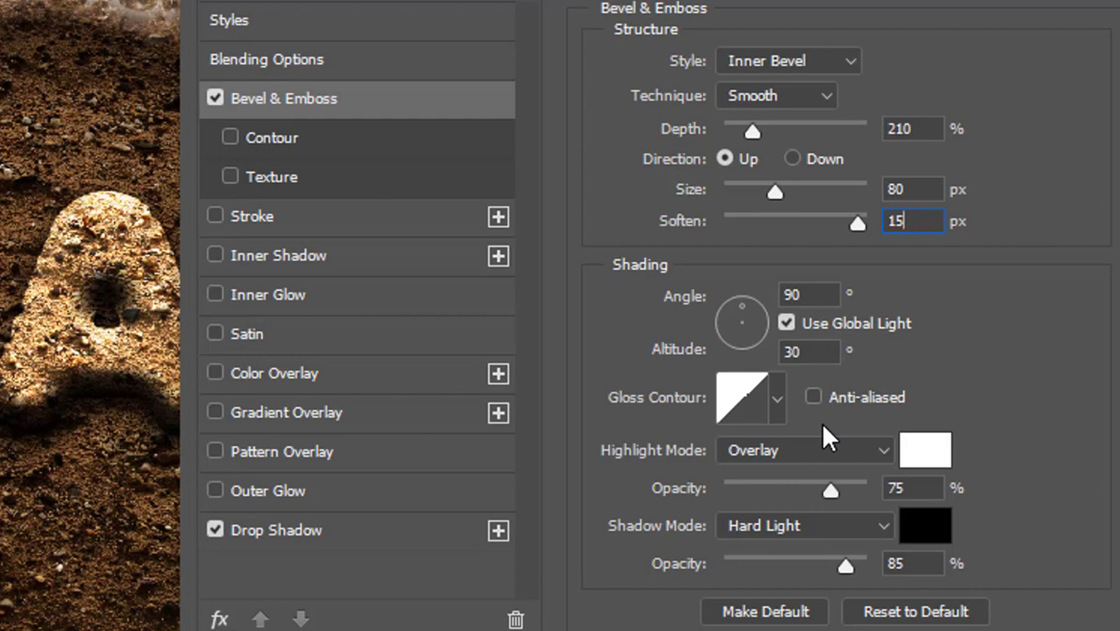
{"action": "left_click", "coordinate": [929, 489]}
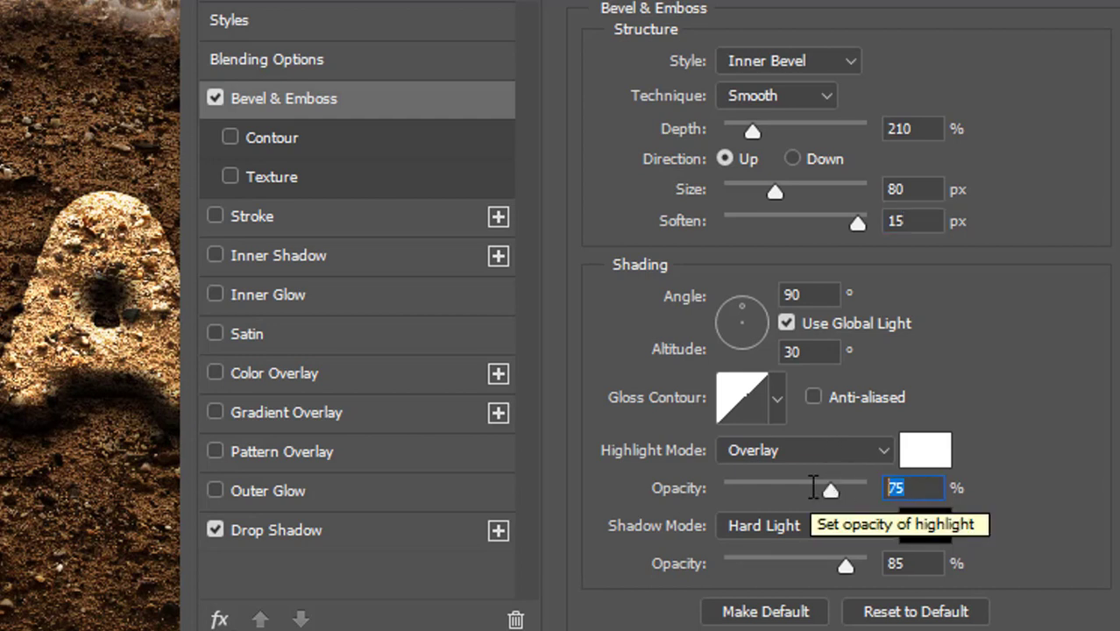
{"action": "type", "text": "60"}
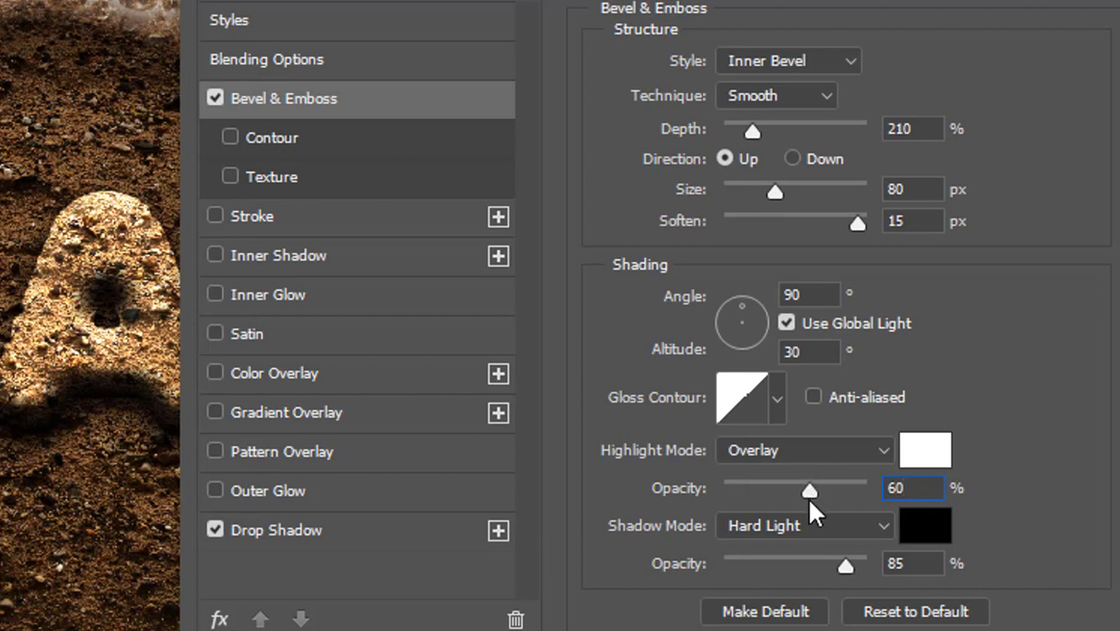
{"action": "left_click", "coordinate": [930, 565]}
{"action": "type", "text": "25"}
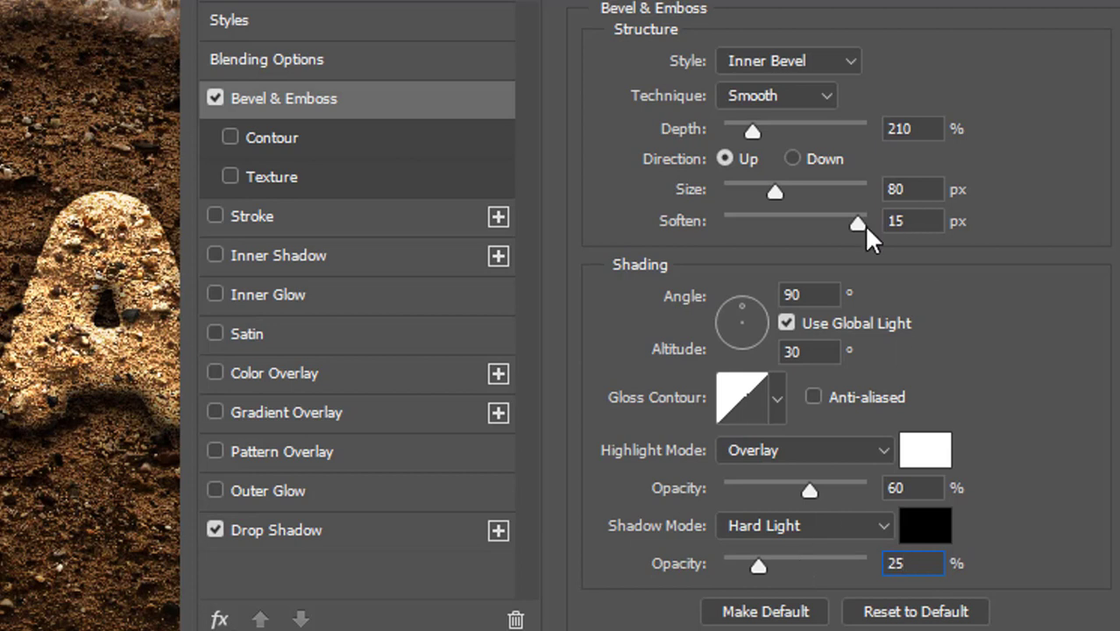
Step: Set the duplicate's drop shadow to 40% opacity, 100 px distance, 135 px size with a Gaussian contour
{"action": "left_click", "coordinate": [294, 526]}
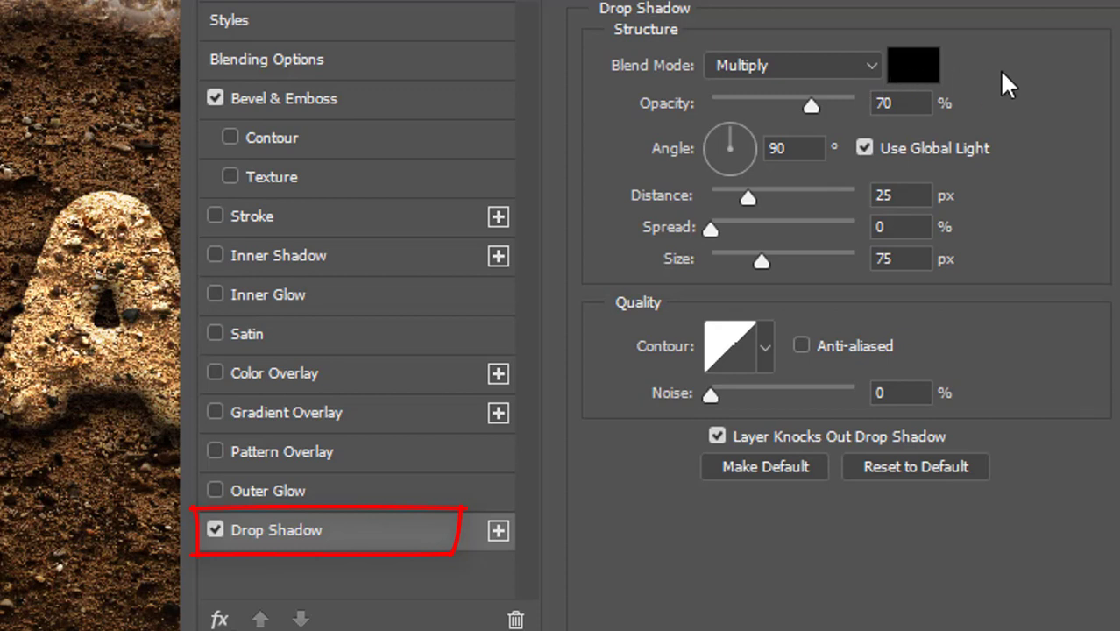
{"action": "left_click_drag", "start_coordinate": [922, 105], "coordinate": [824, 107]}
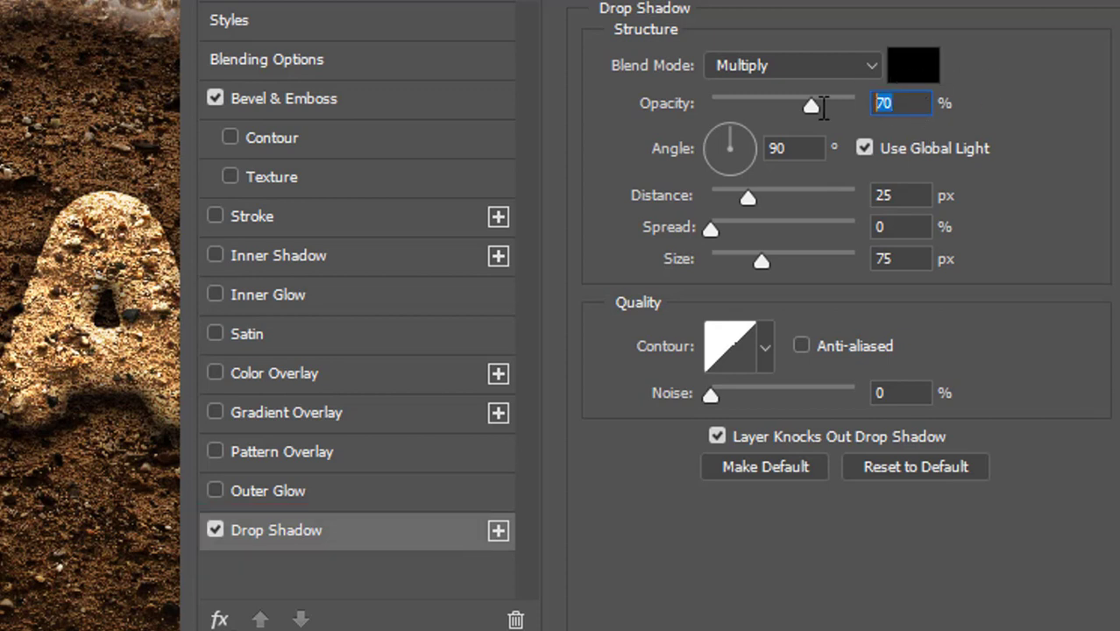
{"action": "type", "text": "40"}
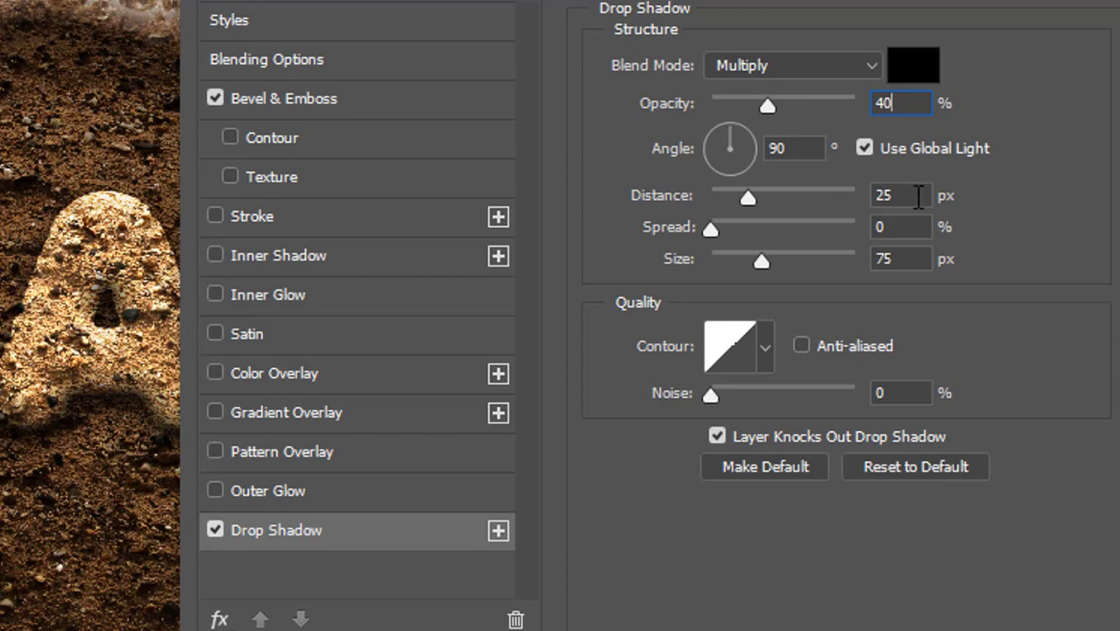
{"action": "left_click_drag", "start_coordinate": [918, 192], "coordinate": [765, 195]}
{"action": "type", "text": "100"}
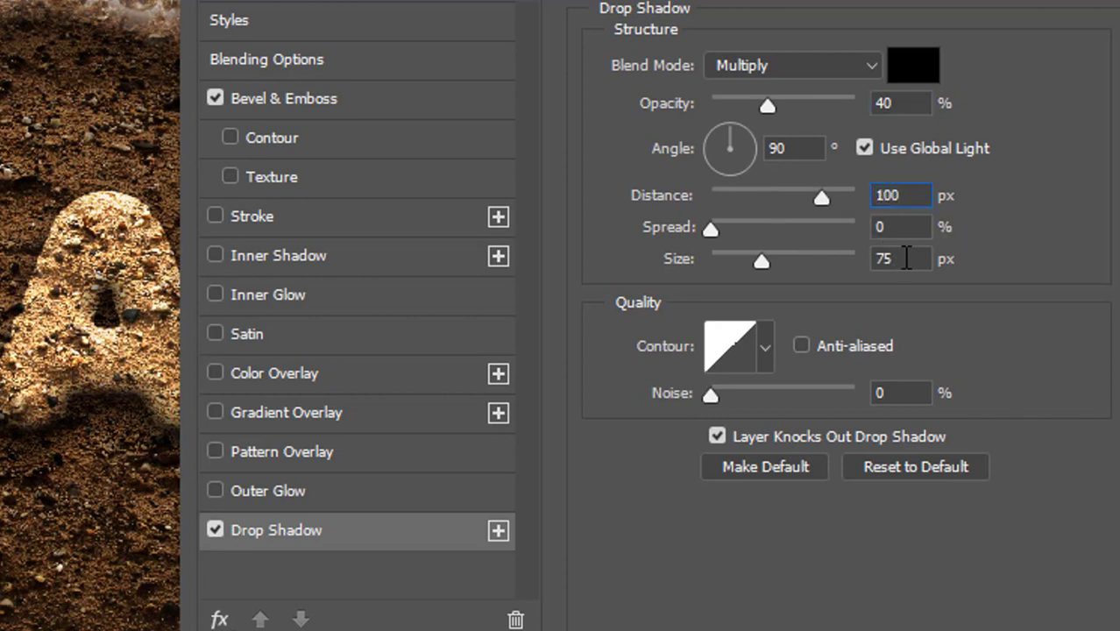
{"action": "left_click_drag", "start_coordinate": [905, 258], "coordinate": [821, 258]}
{"action": "type", "text": "135"}
{"action": "left_click", "coordinate": [765, 346]}
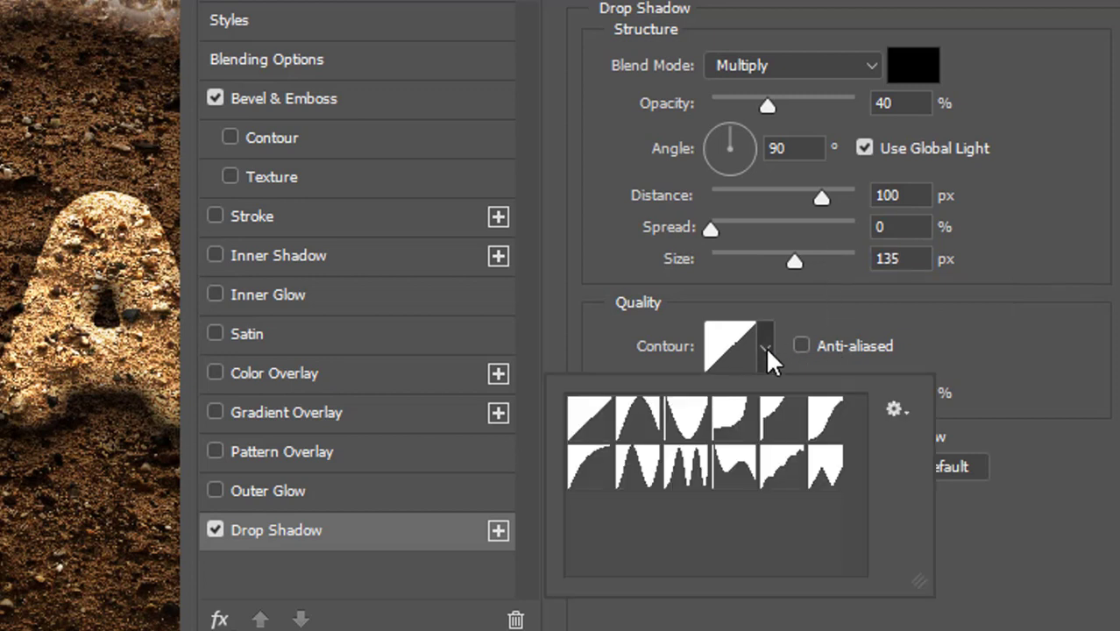
{"action": "left_click", "coordinate": [838, 419]}
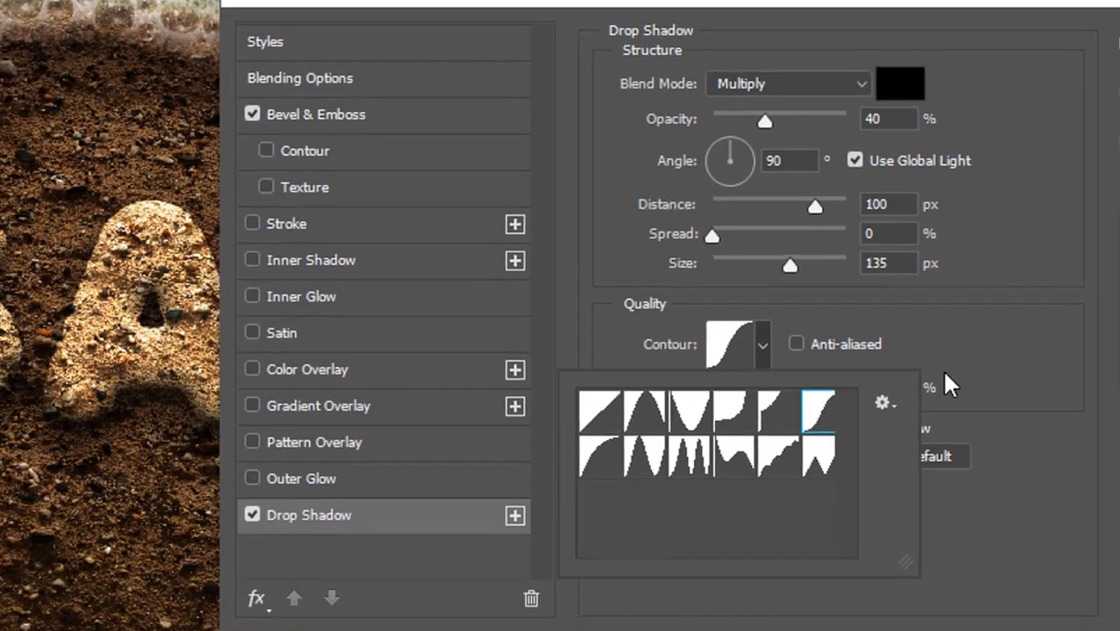
{"action": "left_click", "coordinate": [964, 386]}
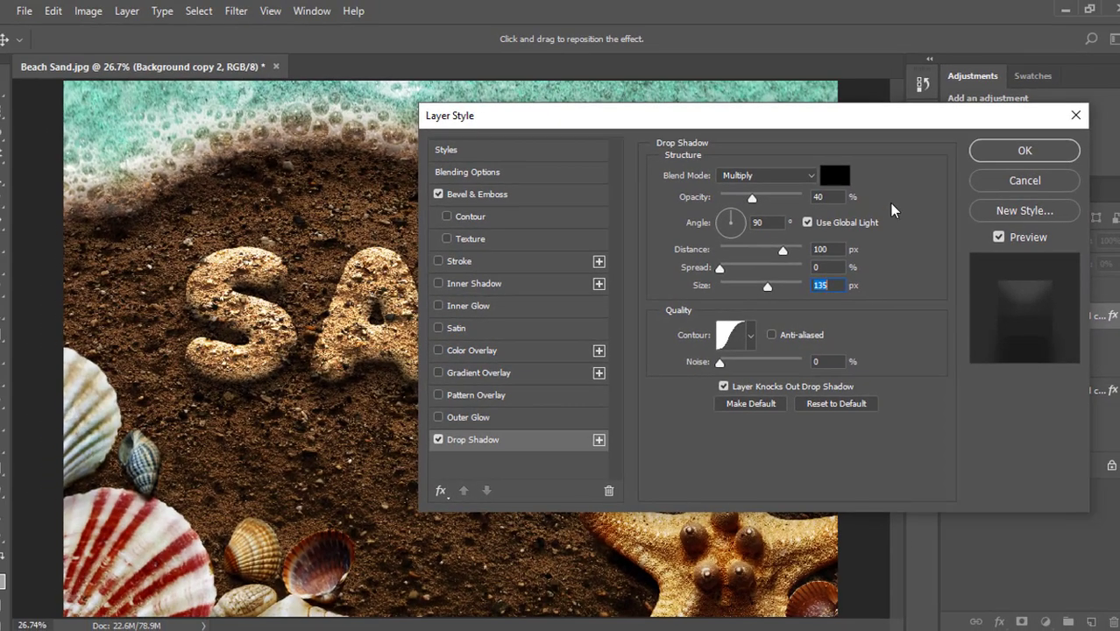
Step: Apply the updated layer effects and zoom in to inspect the D, AN and SA letters
{"action": "left_click", "coordinate": [1017, 149]}
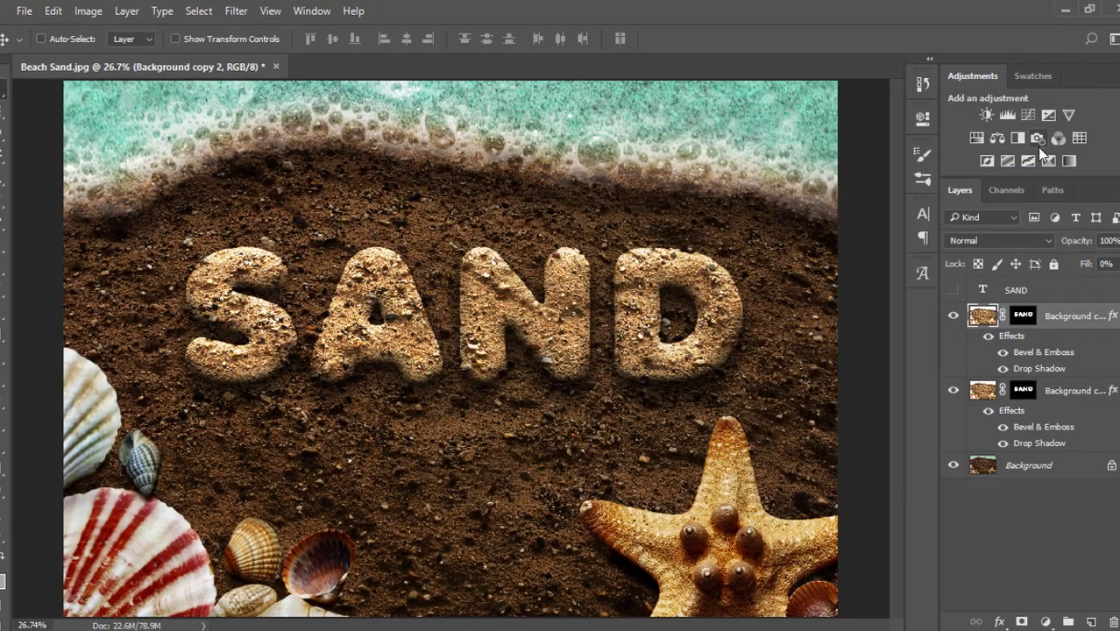
{"action": "scroll", "coordinate": [706, 270], "scroll_direction": "up", "scroll_amount": 3}
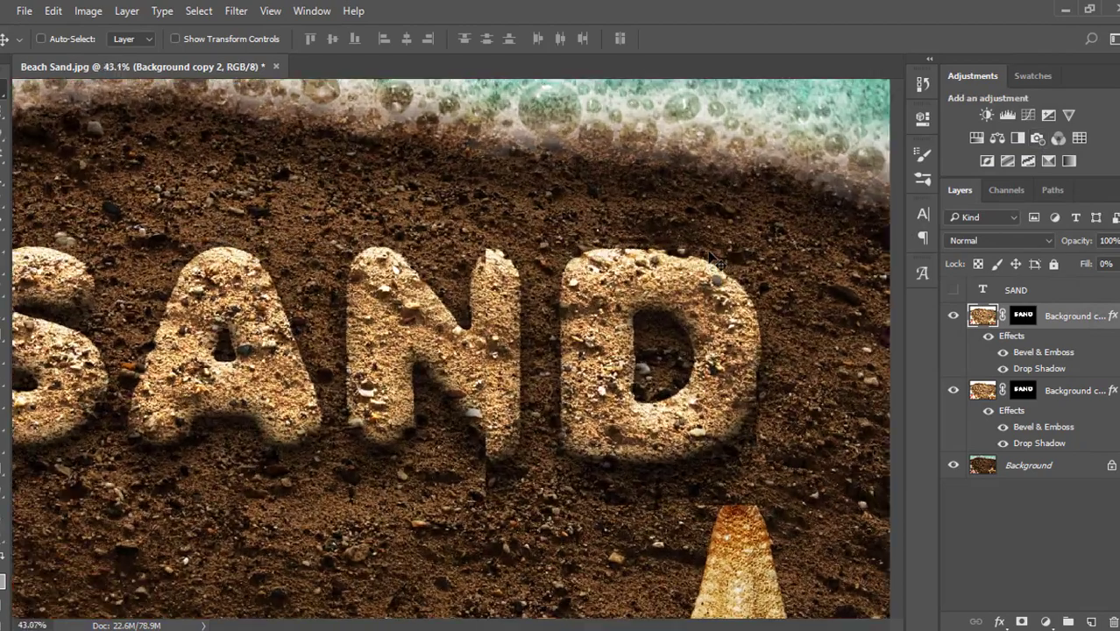
{"action": "scroll", "coordinate": [706, 270], "scroll_direction": "up", "scroll_amount": 2}
{"action": "left_click_drag", "start_coordinate": [714, 316], "coordinate": [666, 159]}
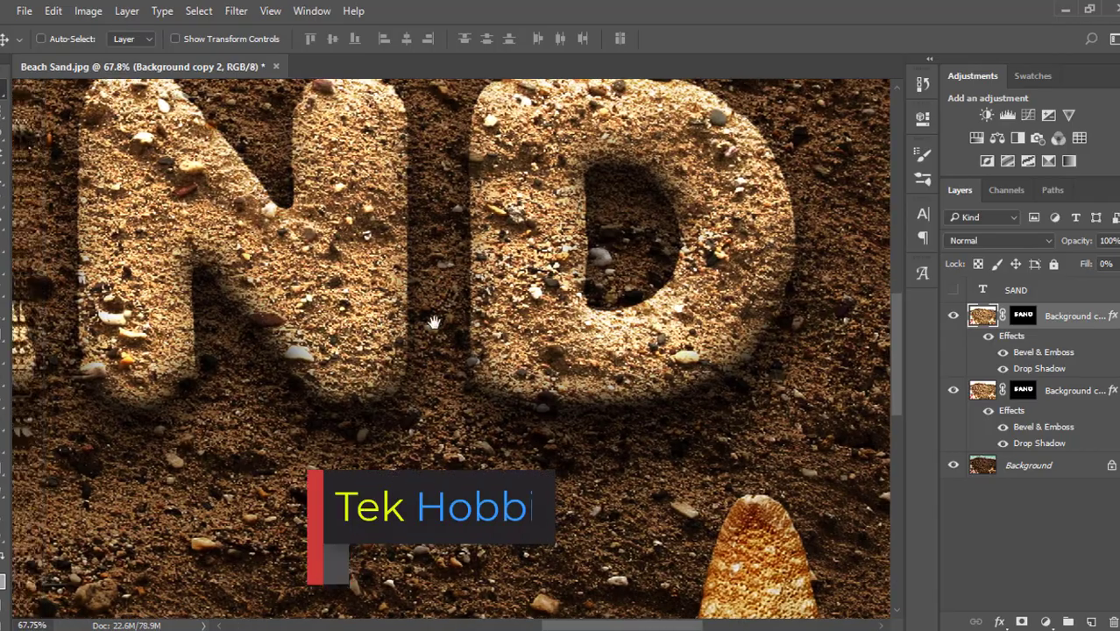
{"action": "left_click_drag", "start_coordinate": [374, 324], "coordinate": [646, 325]}
{"action": "left_click_drag", "start_coordinate": [455, 310], "coordinate": [661, 317]}
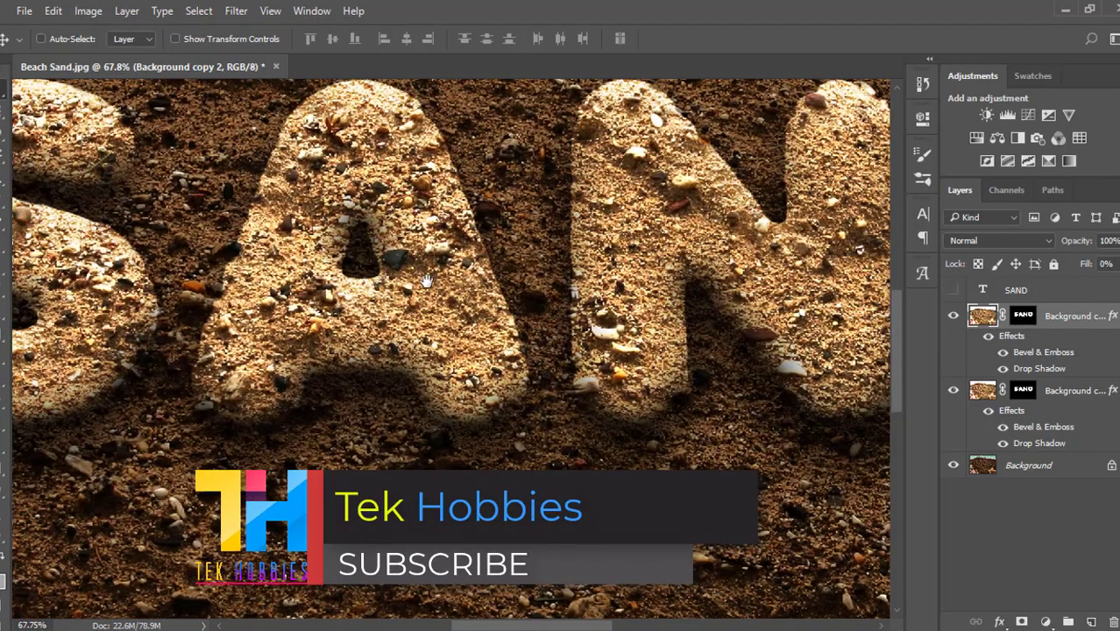
{"action": "left_click_drag", "start_coordinate": [372, 302], "coordinate": [595, 323]}
Step: Check the S and SA lettering up close, then group all layers into Group 1
{"action": "scroll", "coordinate": [595, 323], "scroll_direction": "up", "scroll_amount": 2}
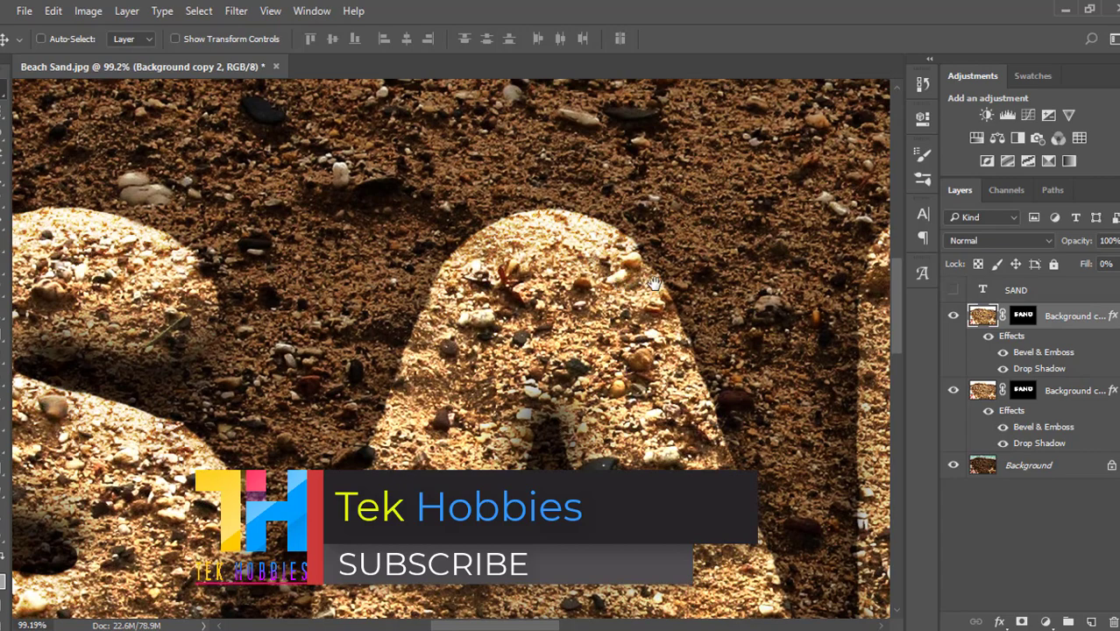
{"action": "left_click_drag", "start_coordinate": [124, 351], "coordinate": [607, 301]}
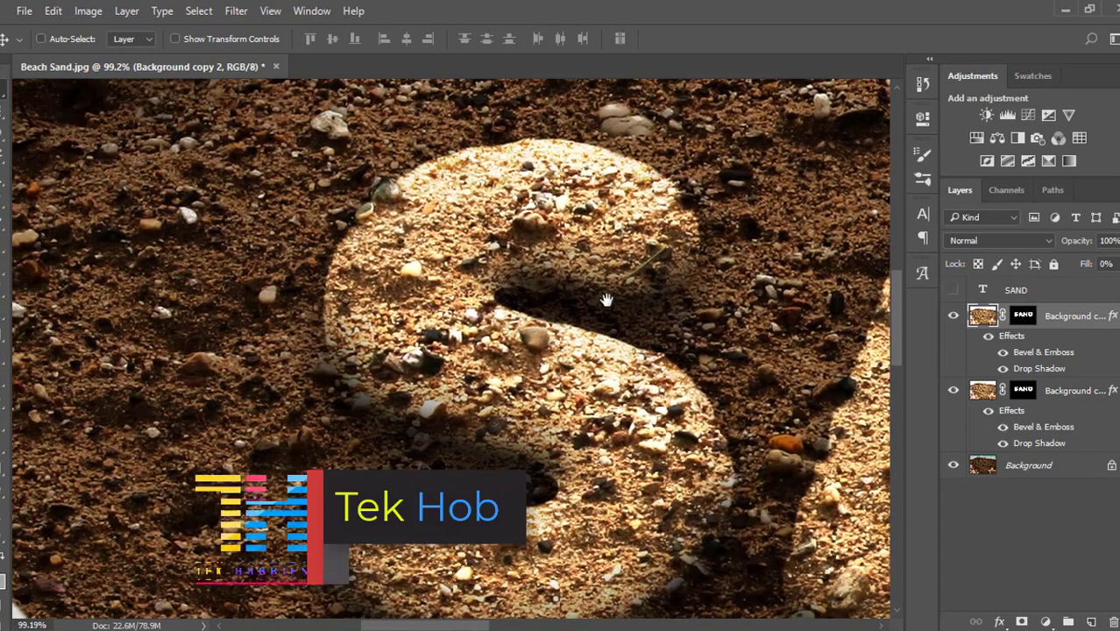
{"action": "left_click_drag", "start_coordinate": [565, 357], "coordinate": [504, 291]}
{"action": "left_click_drag", "start_coordinate": [876, 289], "coordinate": [531, 269]}
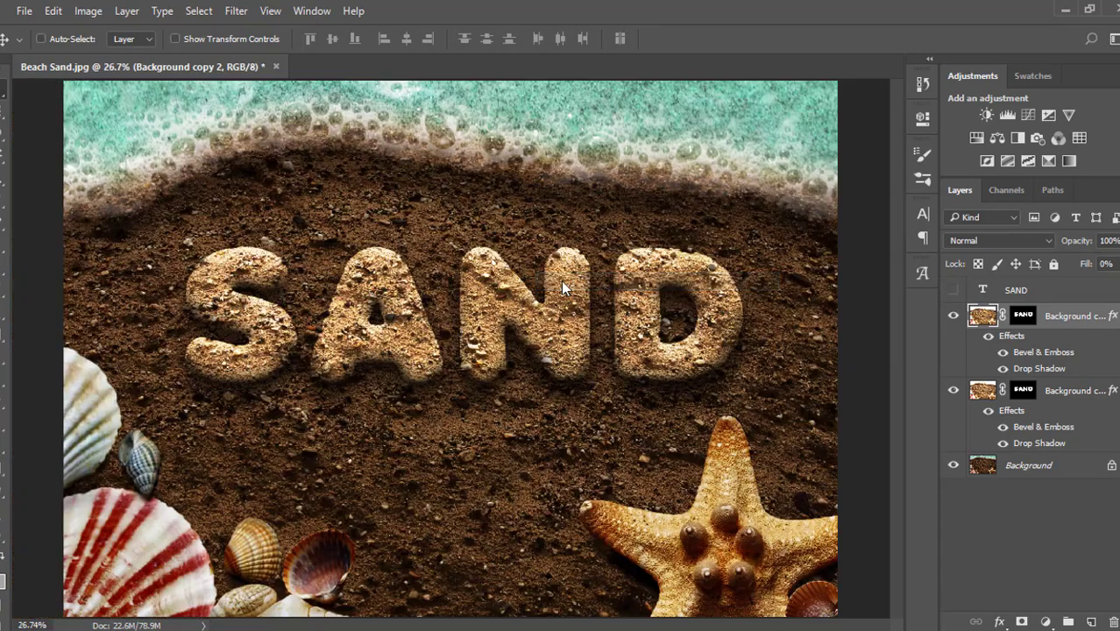
{"action": "key", "text": "ctrl+g"}
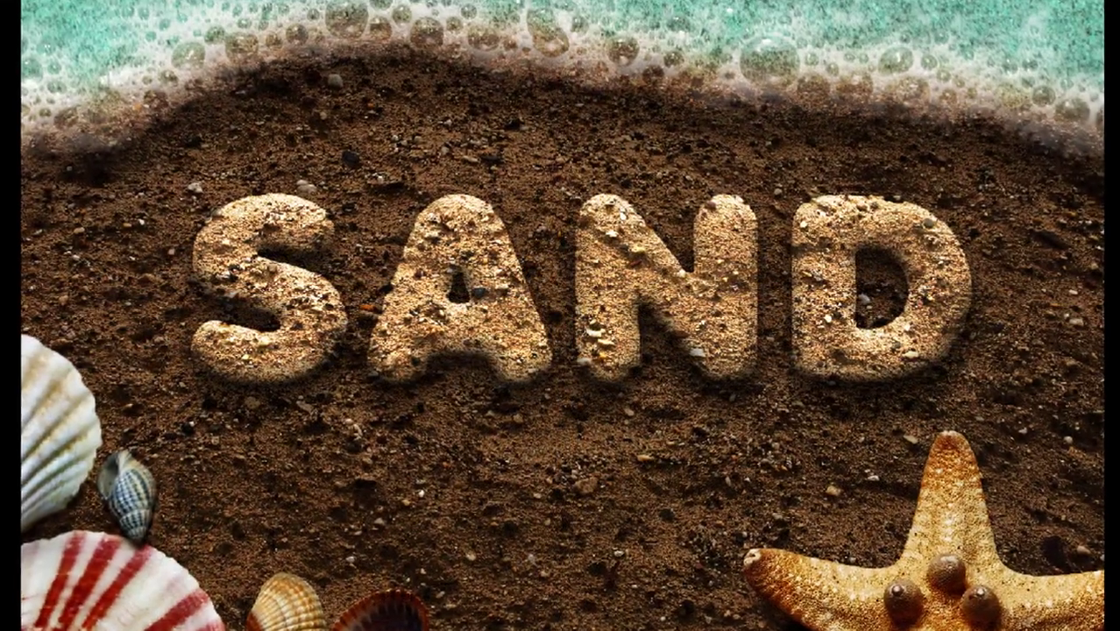